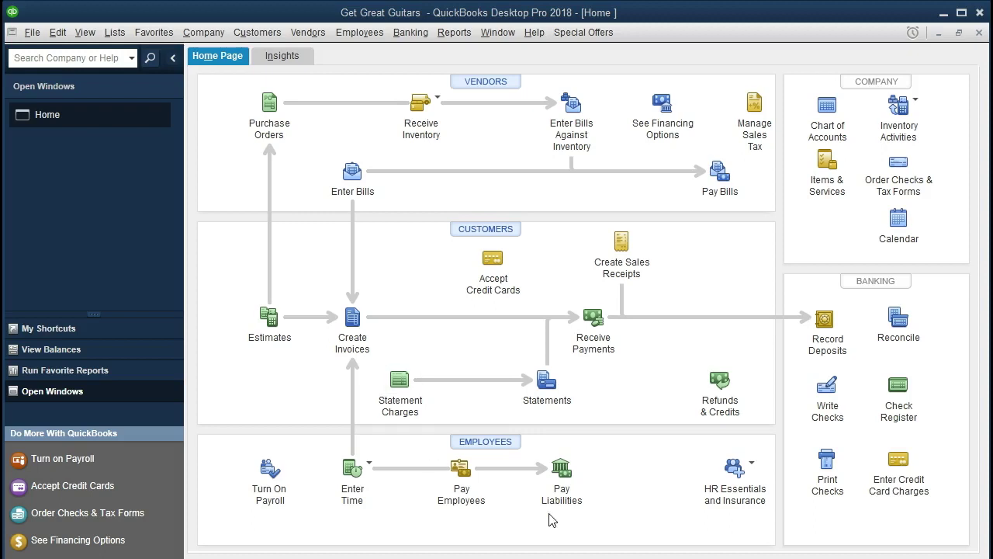
click(33, 34)
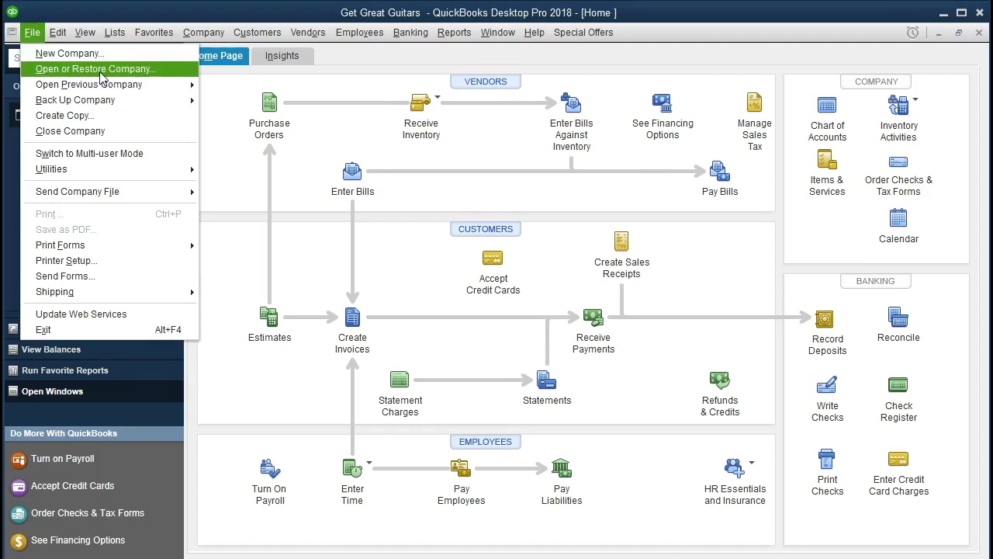
click(229, 184)
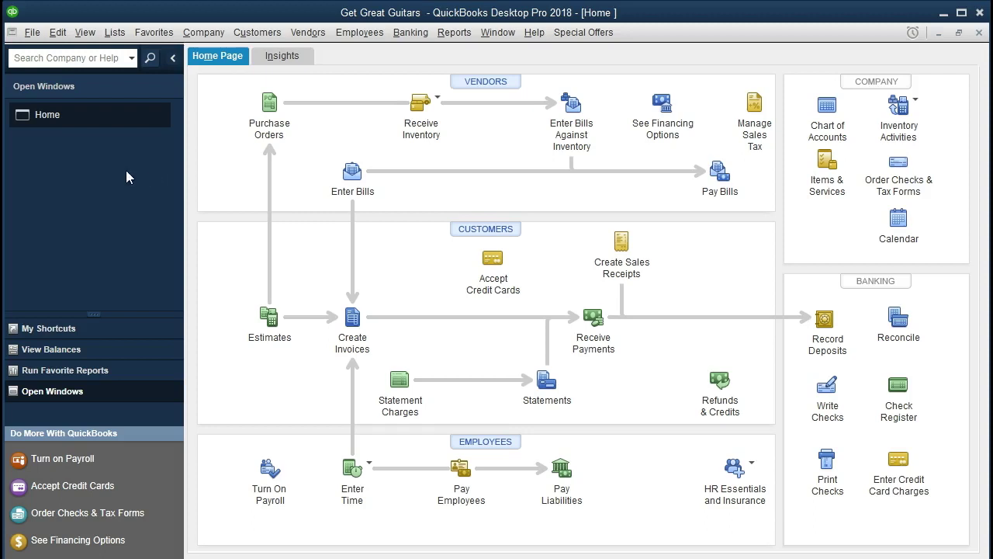
click(98, 32)
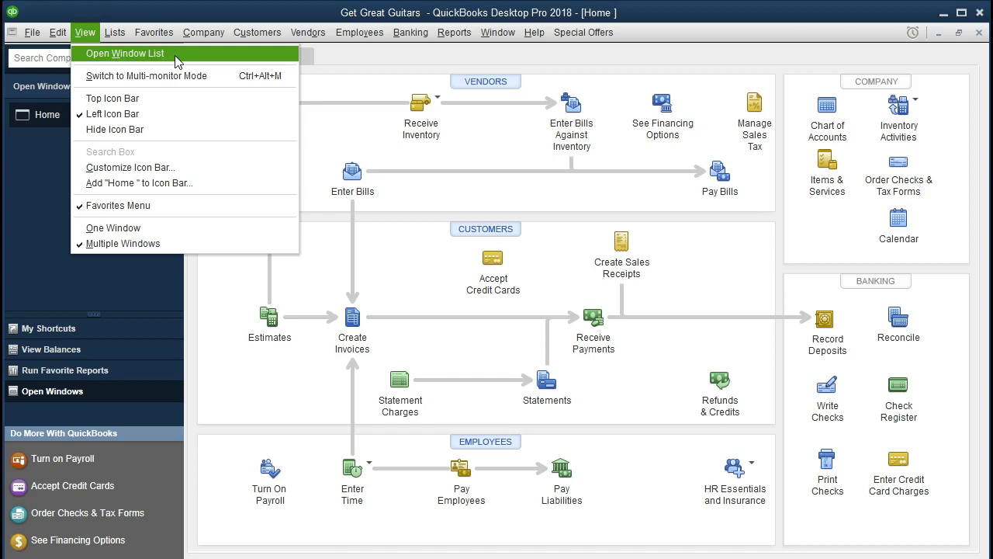
click(22, 173)
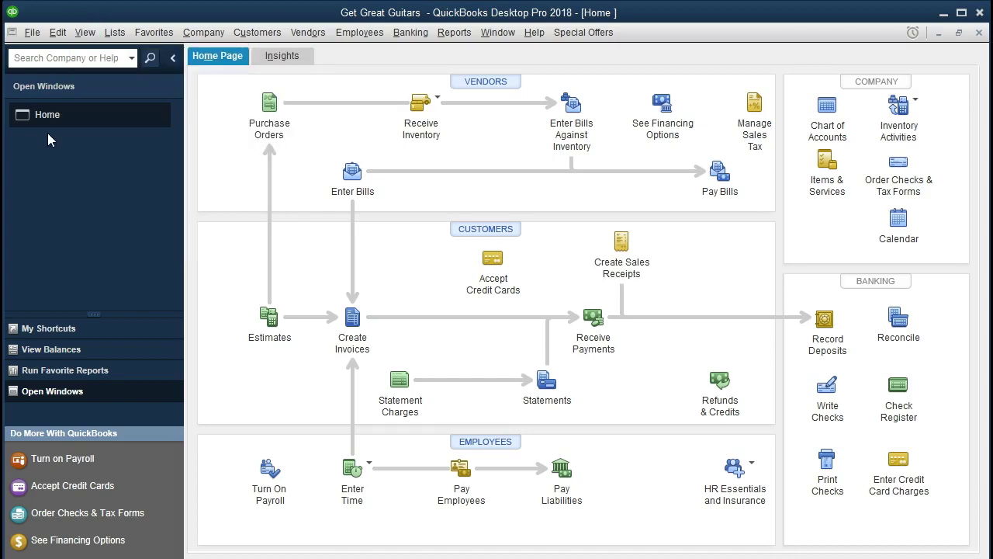
click(198, 33)
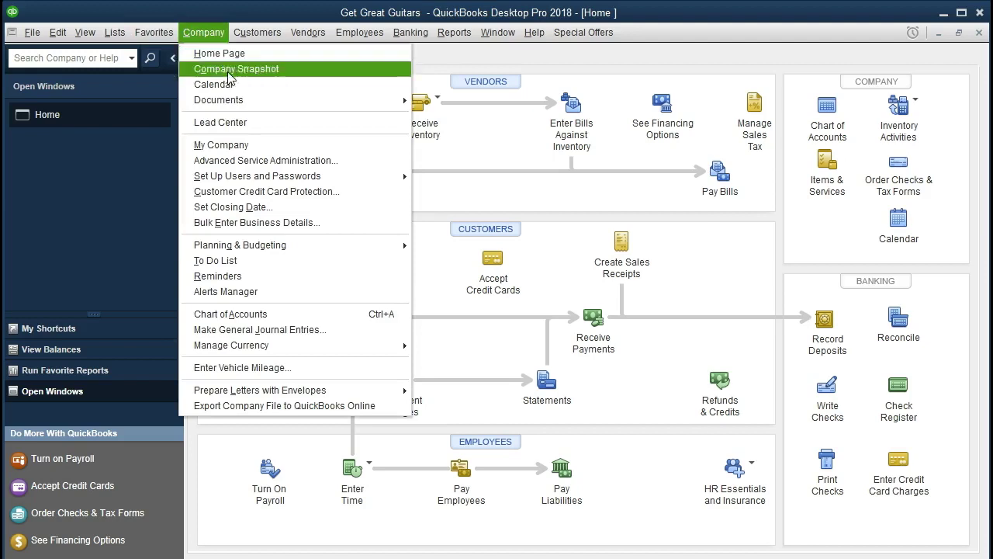
click(120, 181)
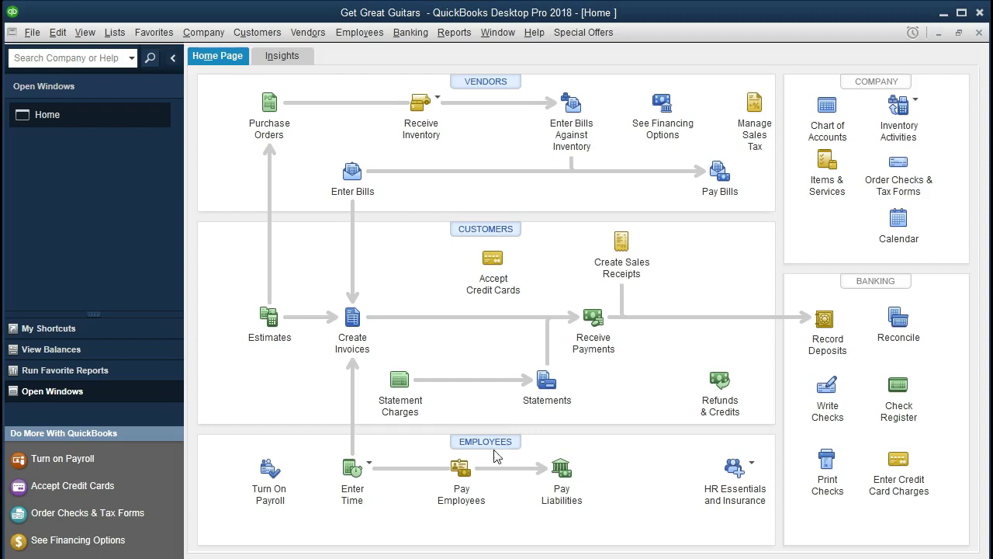
Step: Open the standard Balance Sheet report from the company and financial reports
click(463, 34)
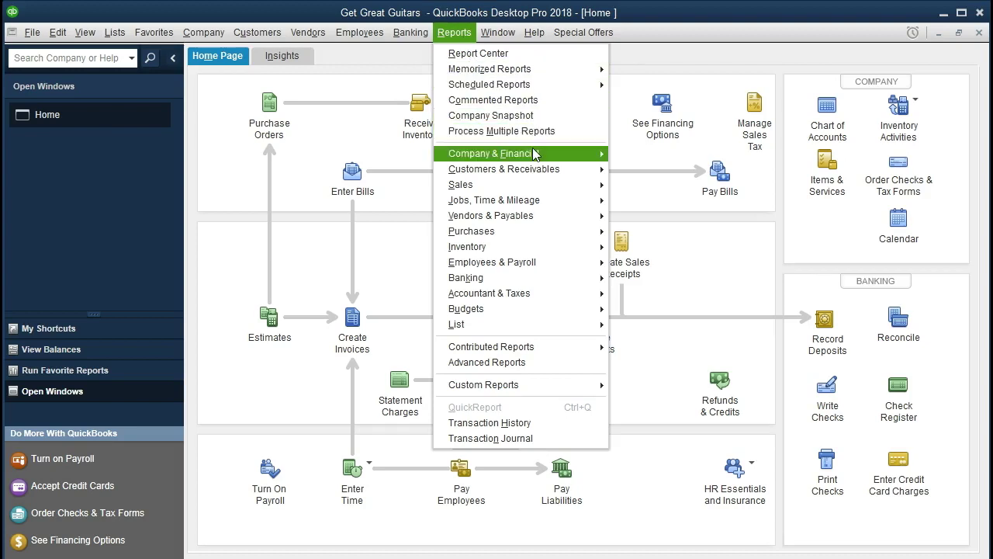
mouse_move(540, 155)
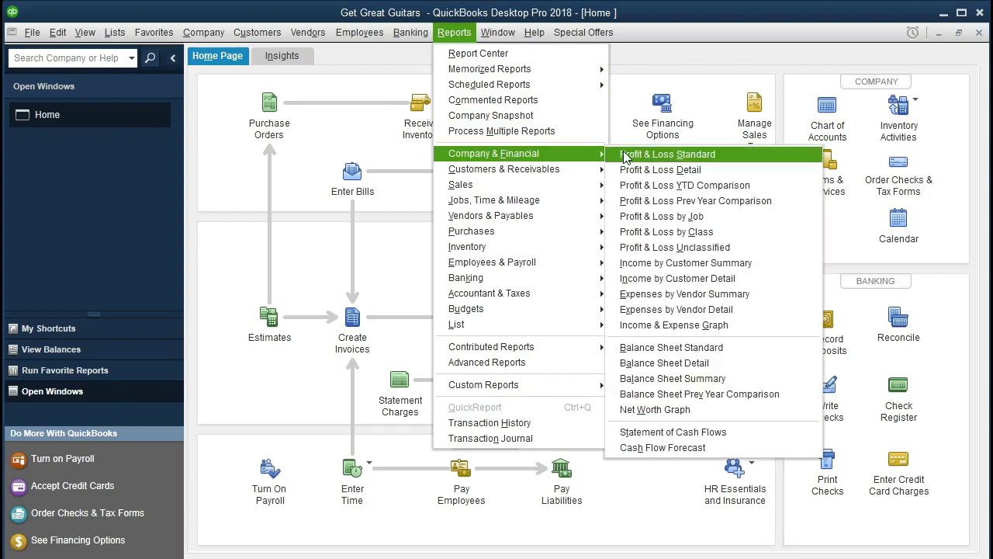
click(623, 350)
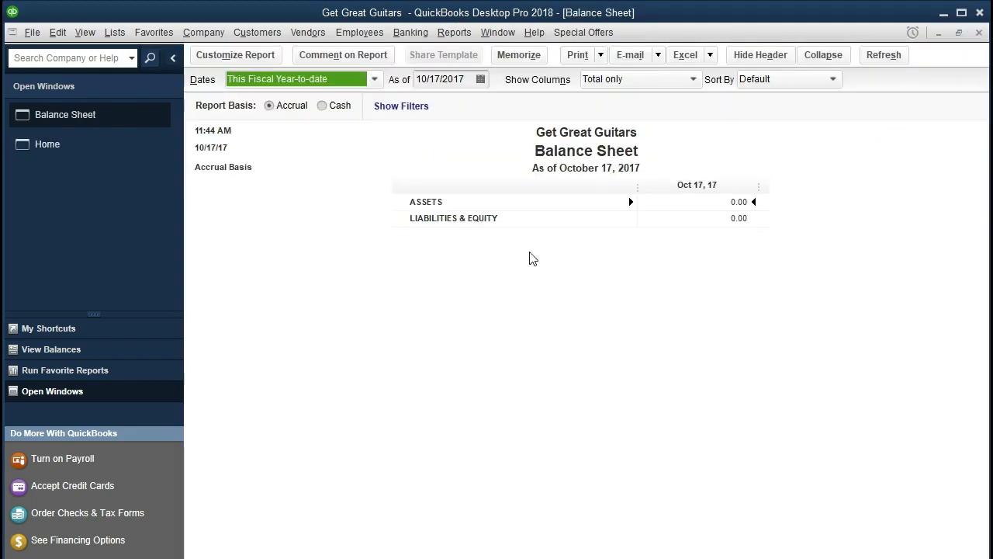
Step: Customize the Balance Sheet report to cover 01/01/2021 through 12/31/2021
click(220, 60)
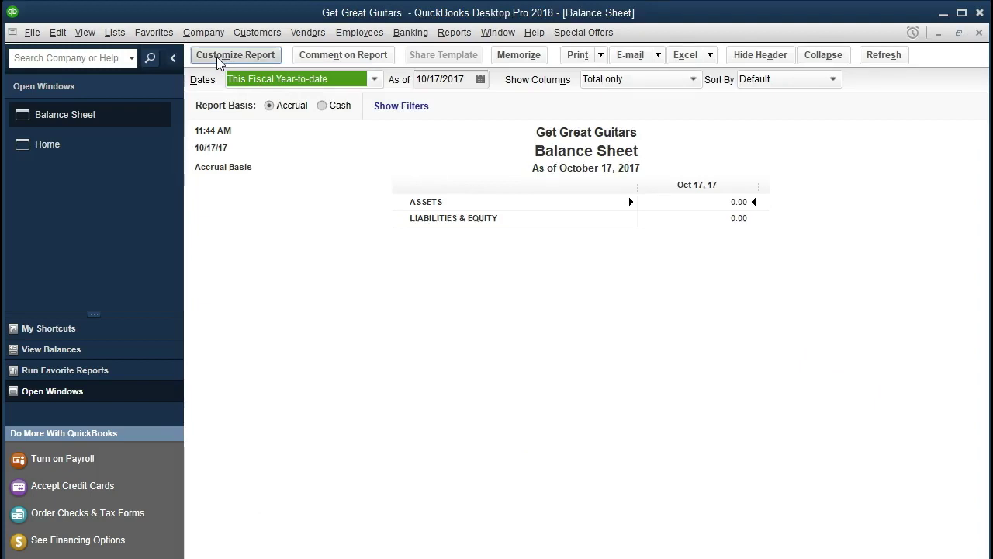
key(Tab)
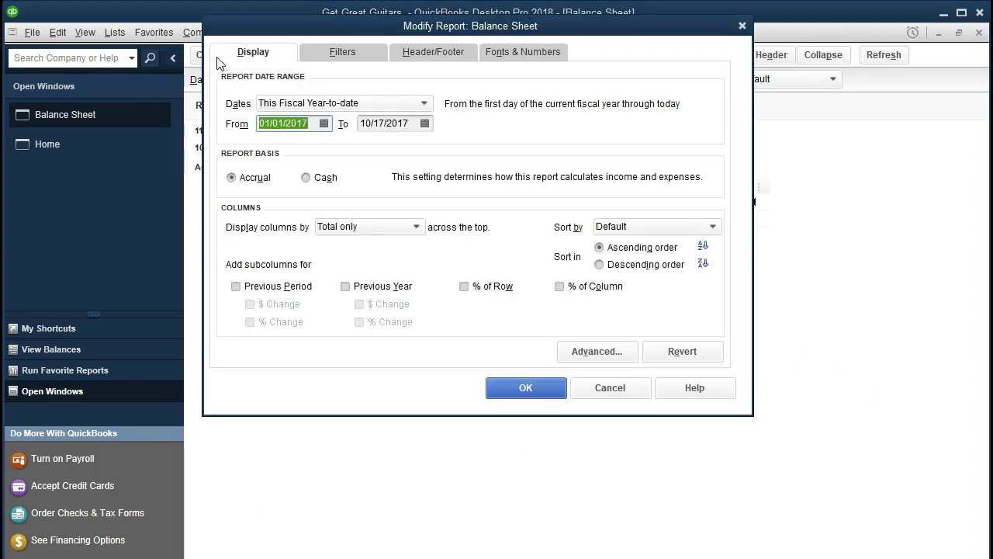
text(010121)
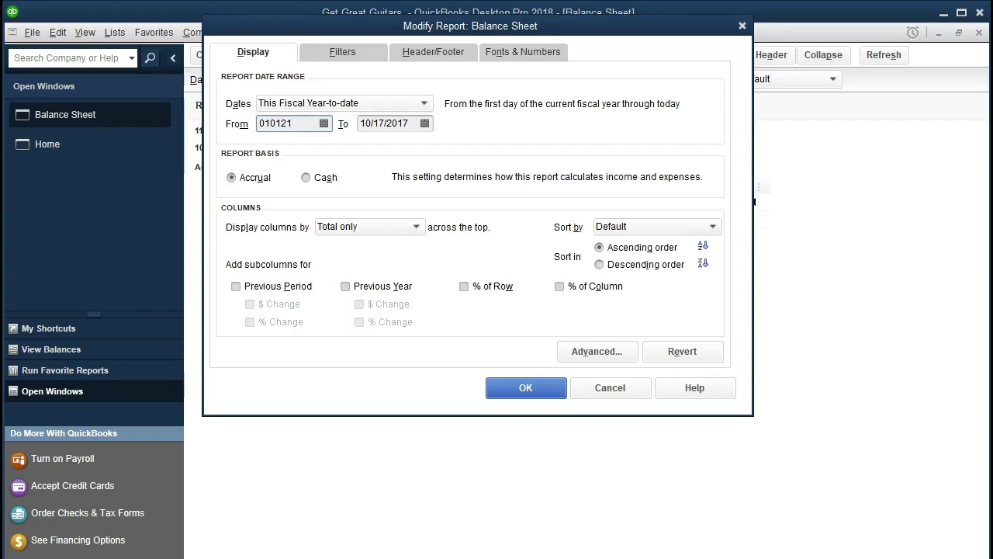
key(Tab)
text(123121)
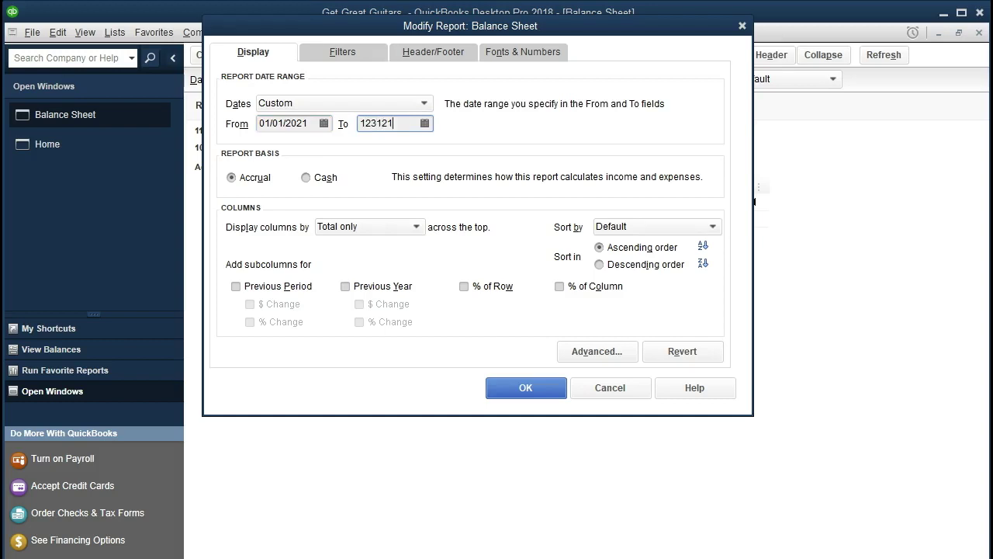
key(Tab)
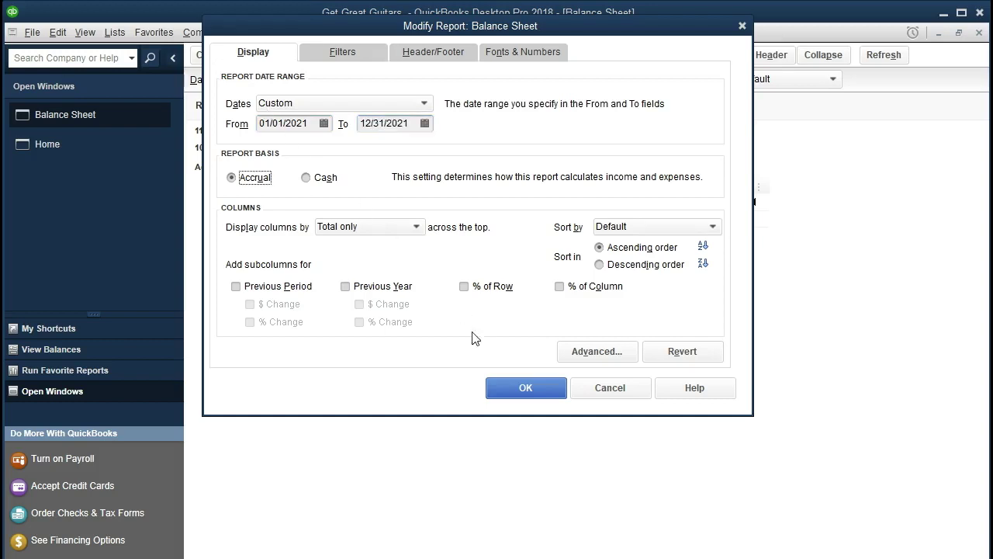
click(498, 395)
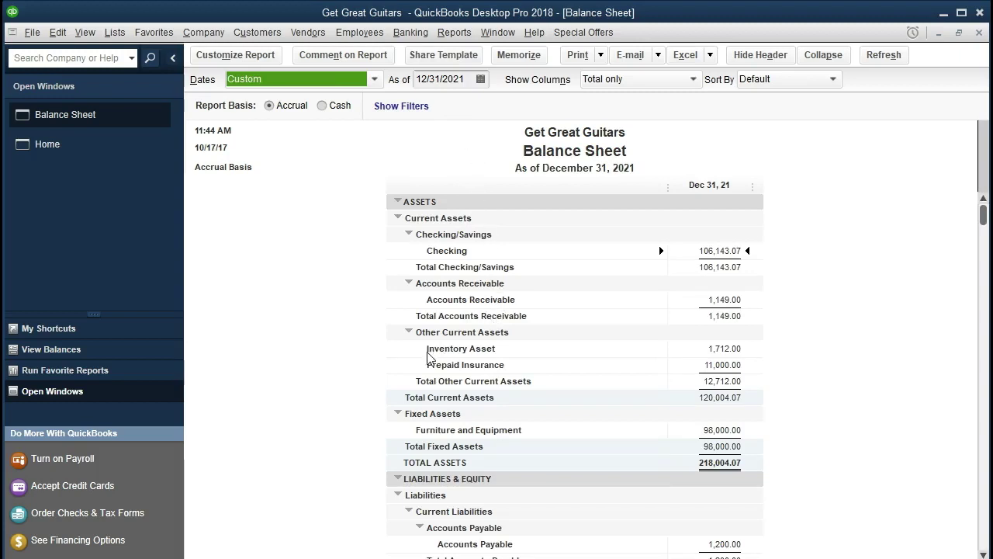
Step: Open the transaction detail behind the Payroll Liabilities balance on the Balance Sheet
scroll(351, 376, down, 4)
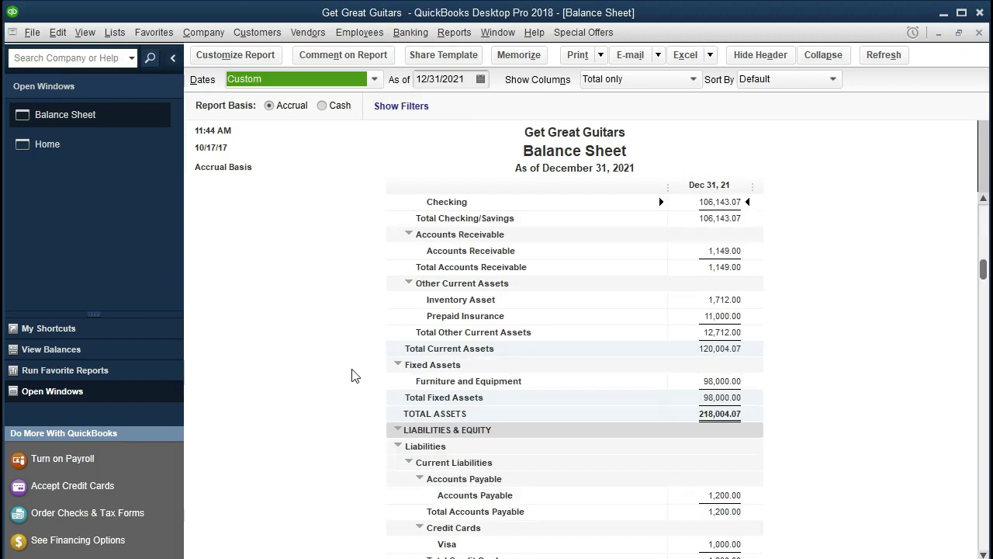
scroll(352, 375, down, 1)
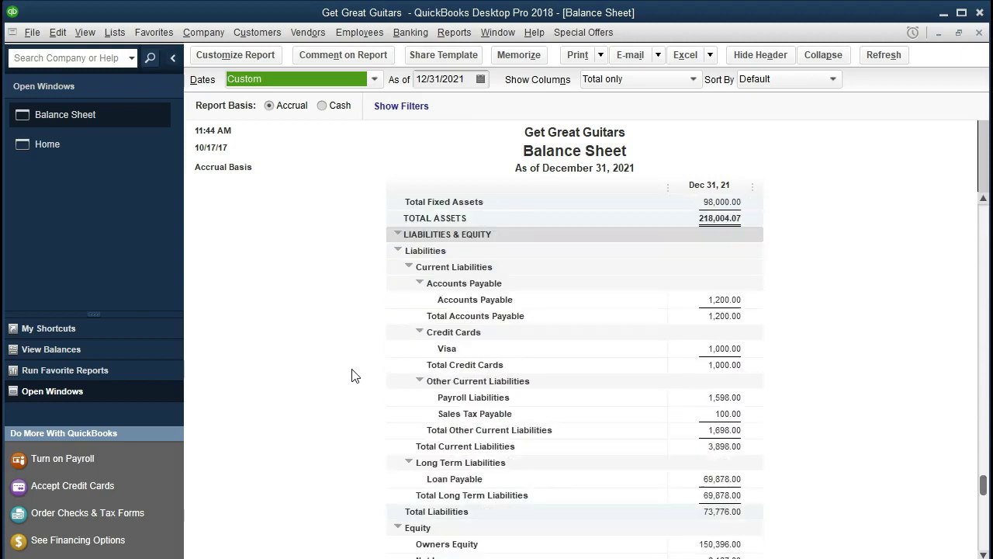
scroll(351, 375, down, 1)
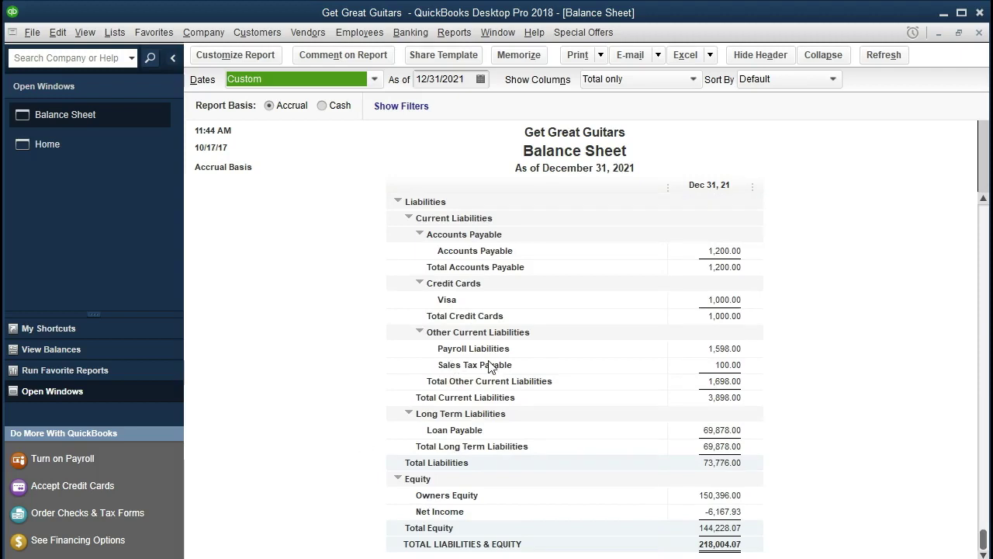
double_click(738, 350)
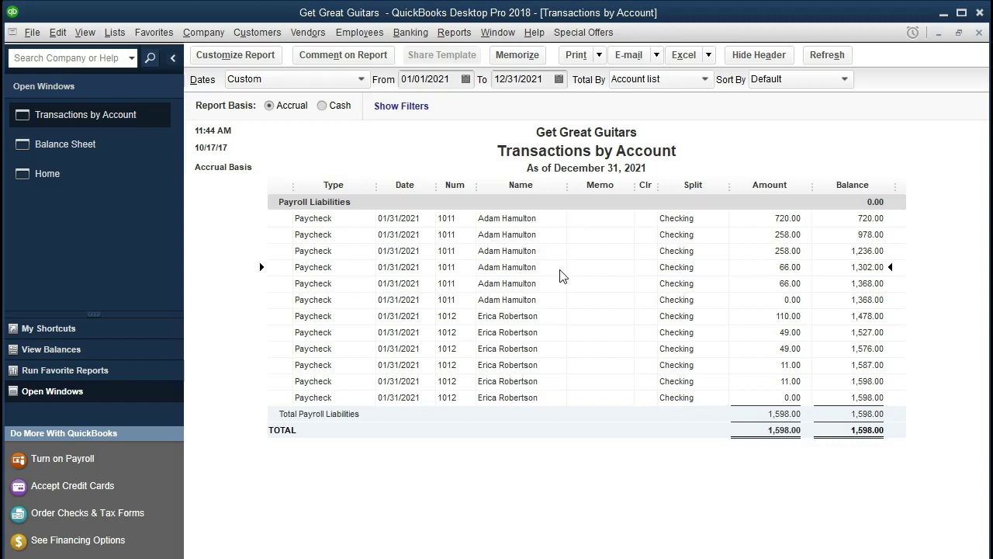
Step: Open the paycheck behind the first Payroll Liabilities transaction, check 1011, and view its paycheck detail
key(Down)
click(763, 320)
click(776, 218)
double_click(776, 218)
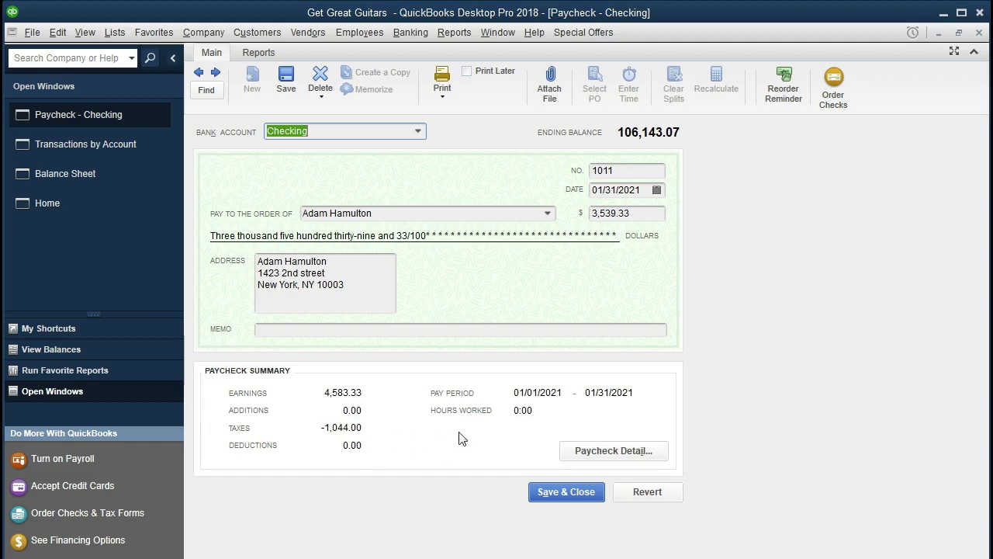
click(576, 452)
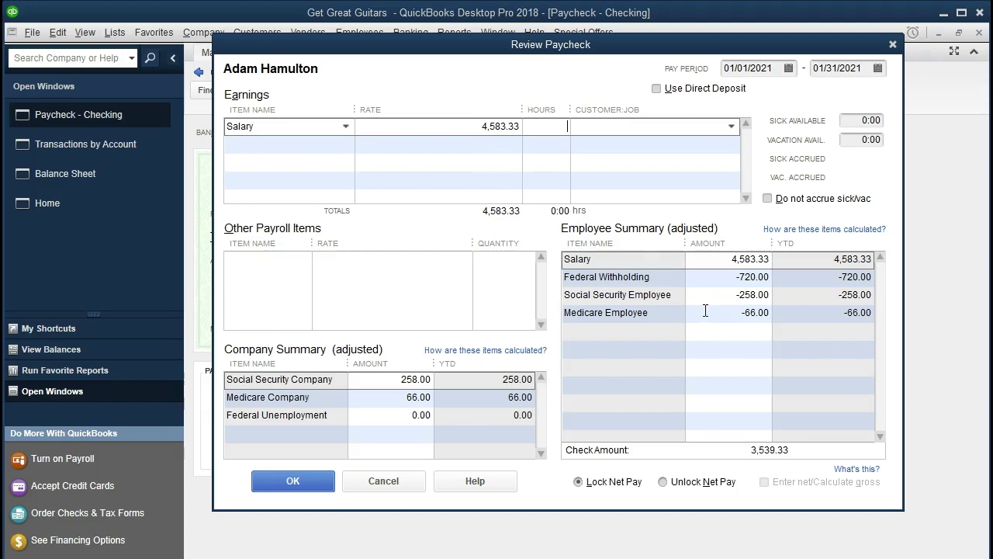
Step: Close the paycheck detail, the paycheck and the Transactions by Account report to return to the Balance Sheet
click(892, 45)
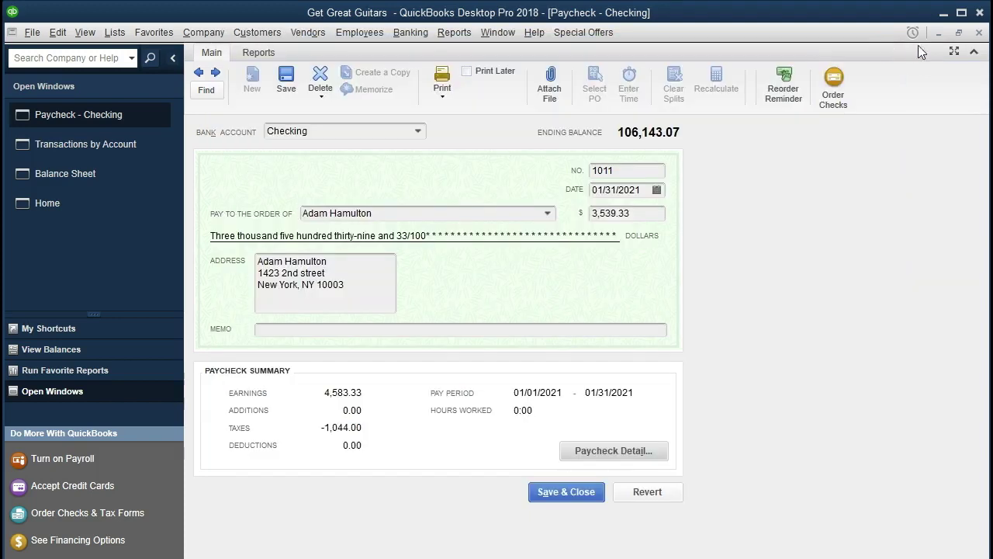
click(978, 33)
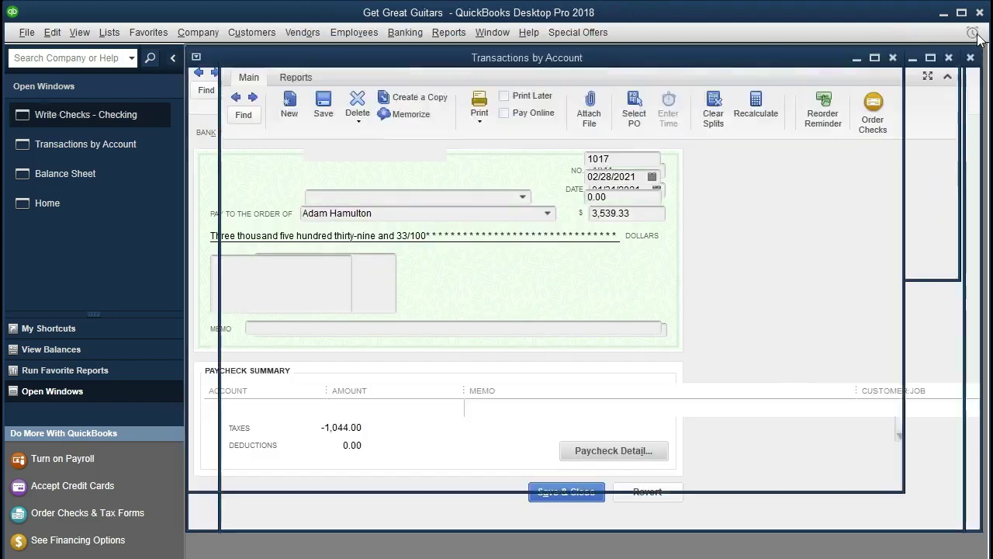
click(979, 33)
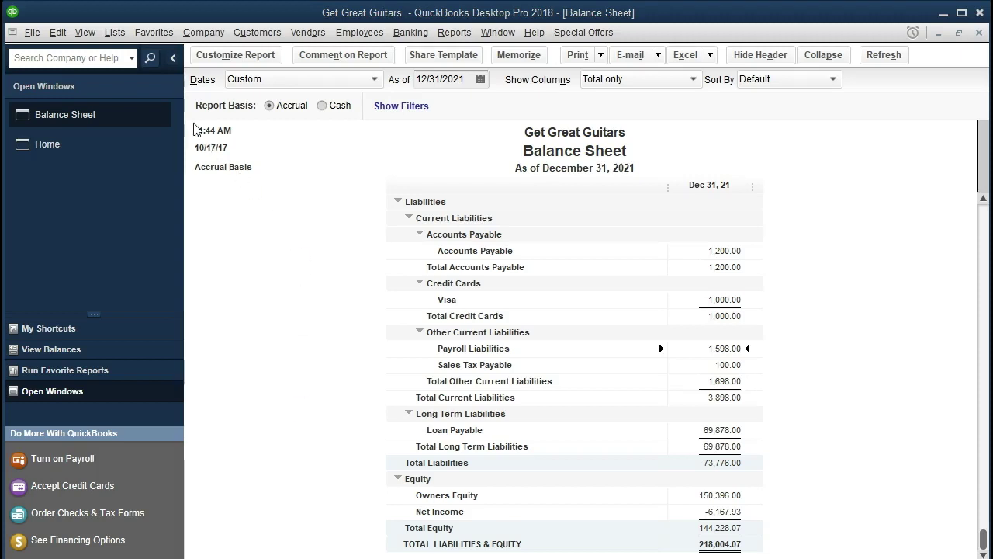
Step: Open the Payroll Item List and examine its wage and tax items one by one, down to Medicare Employee Addl Tax
click(116, 33)
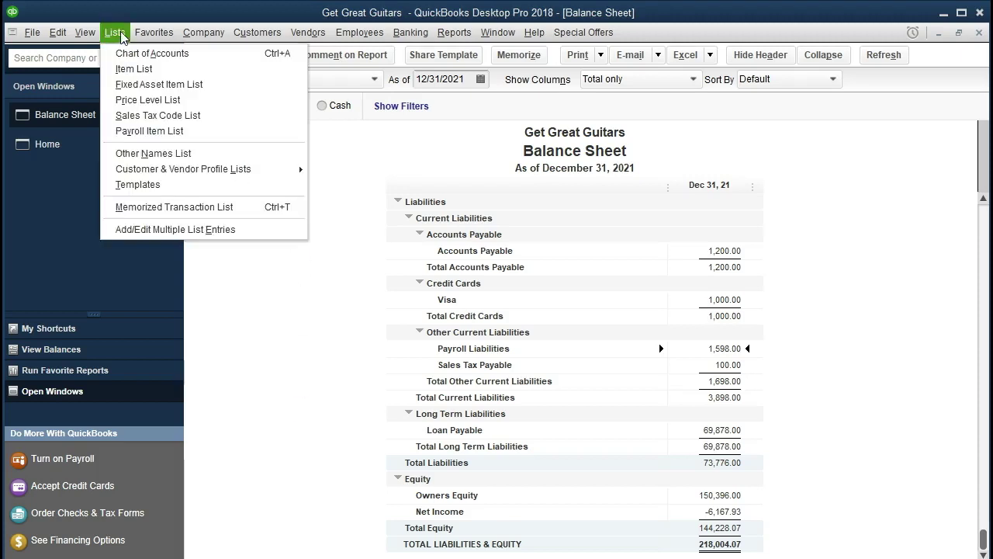
click(152, 131)
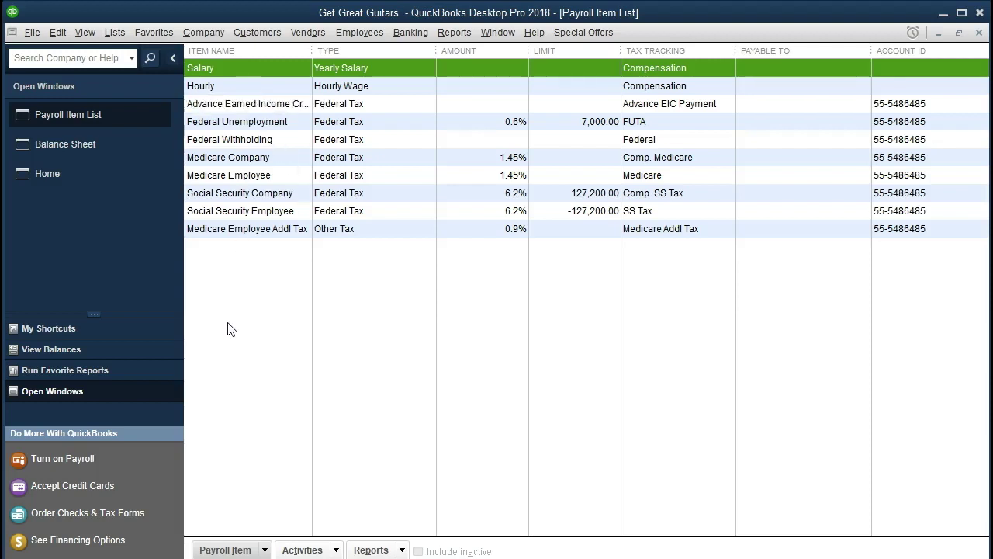
key(Down)
key(Down)
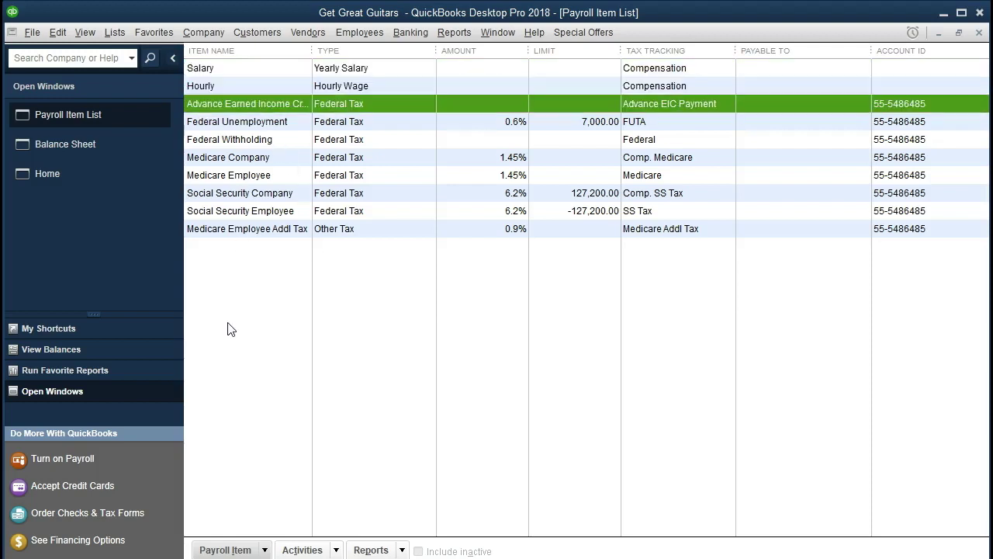
key(Down)
key(Down)
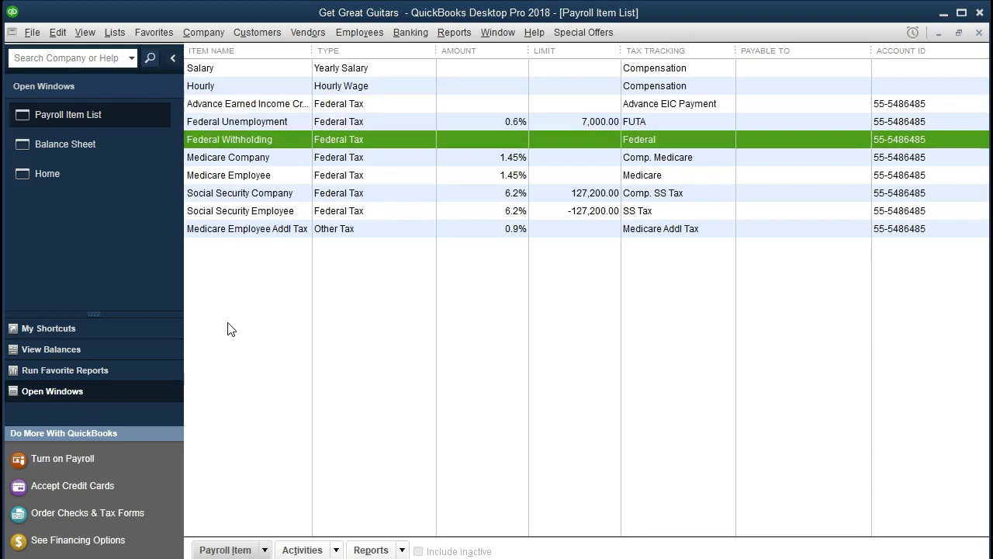
key(Down)
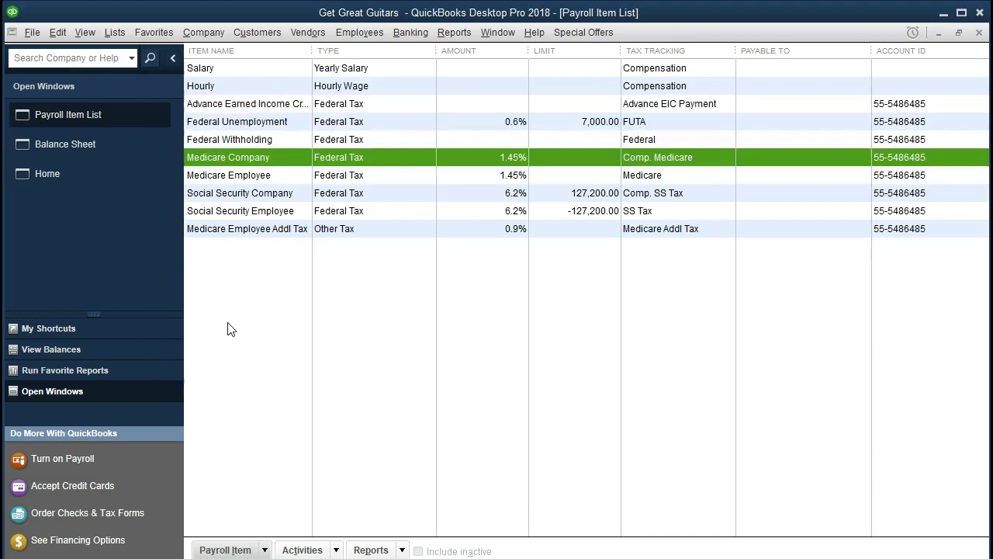
key(Down)
key(Down)
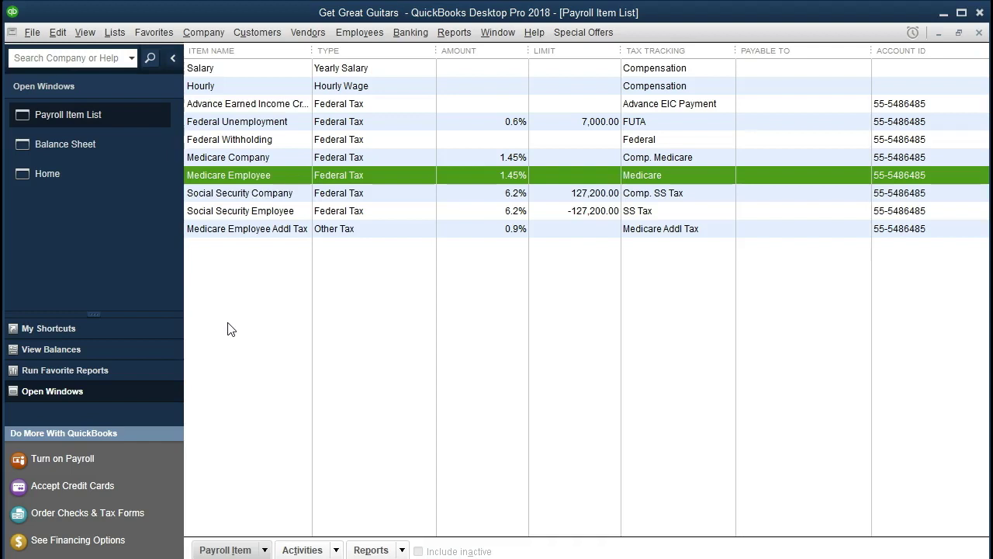
key(Down)
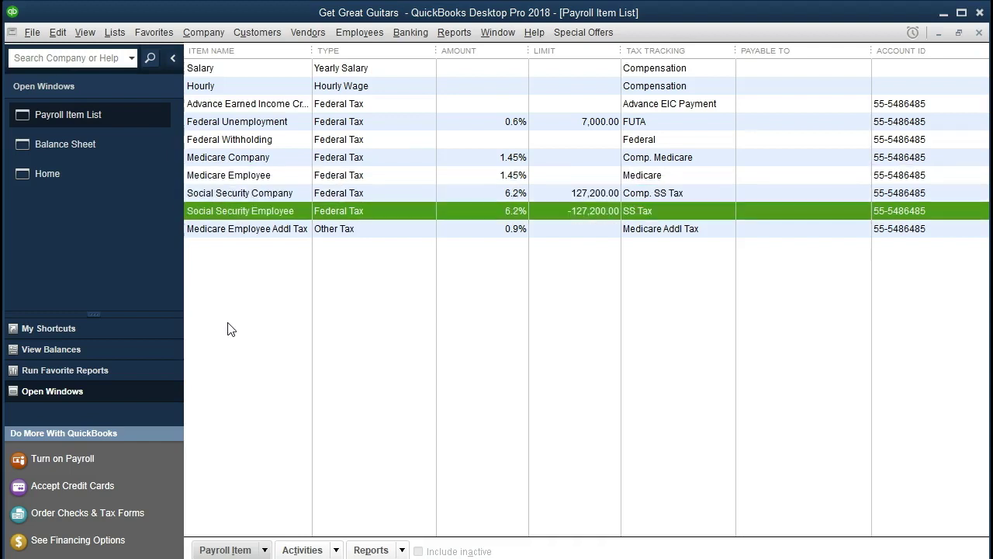
key(Down)
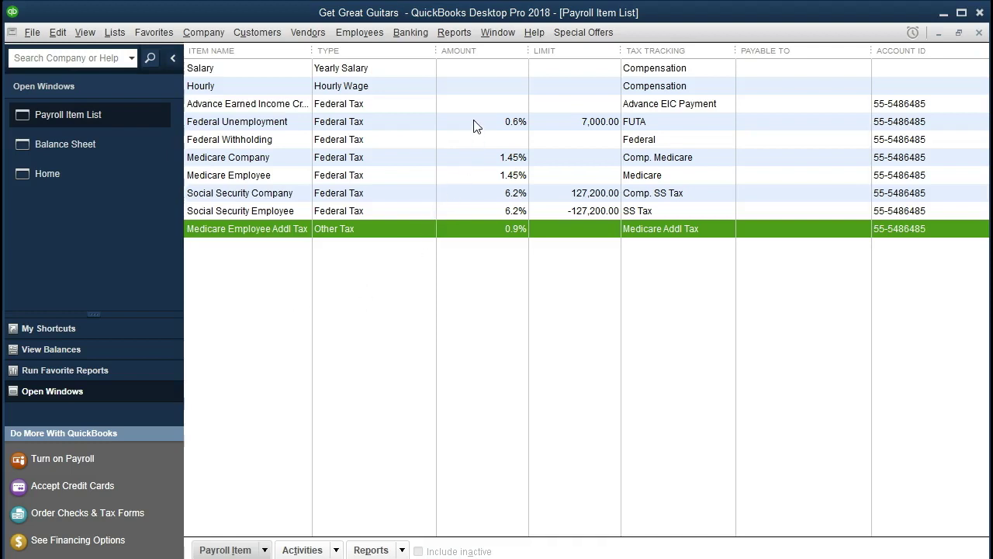
Step: Check the Medicare Company and Medicare Employee payroll items, and return to the Home page
click(461, 160)
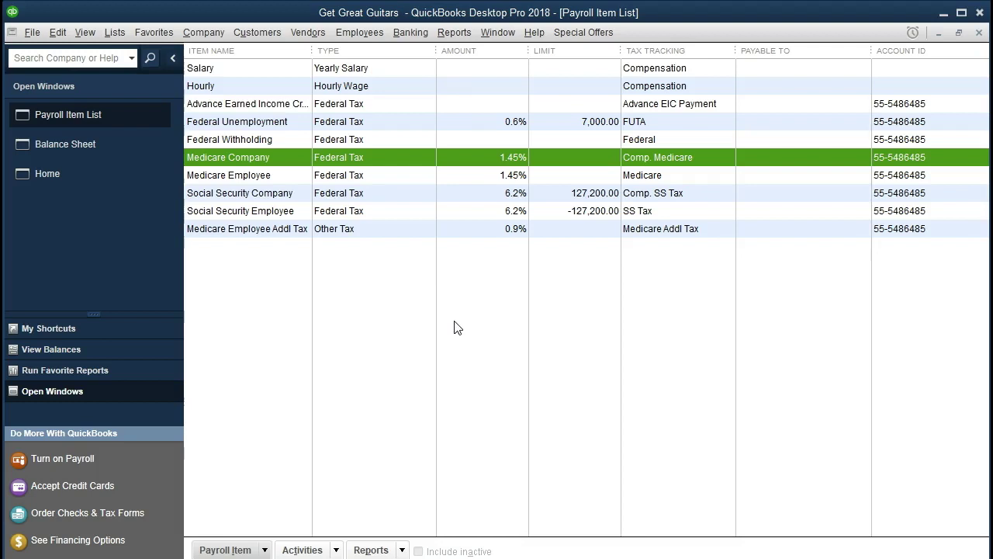
key(Down)
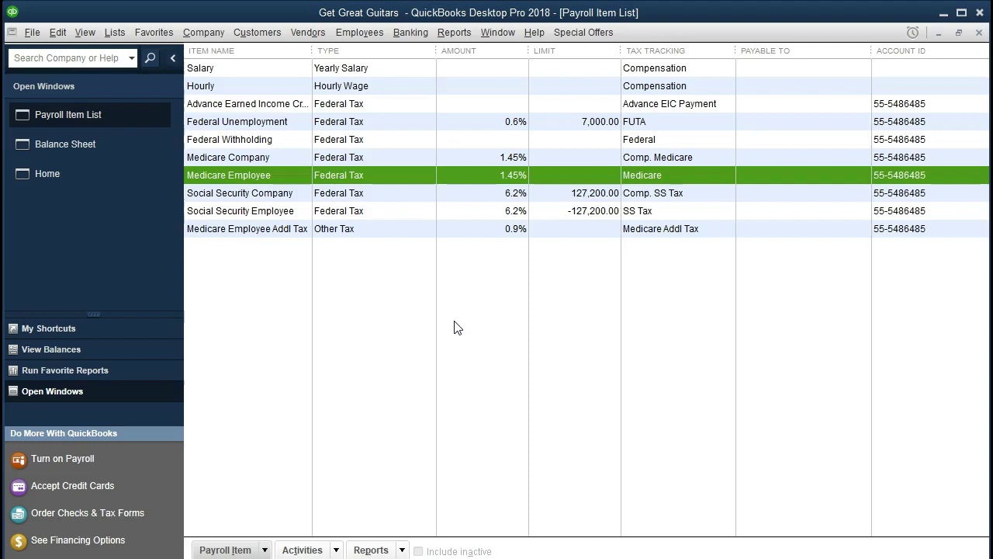
click(68, 178)
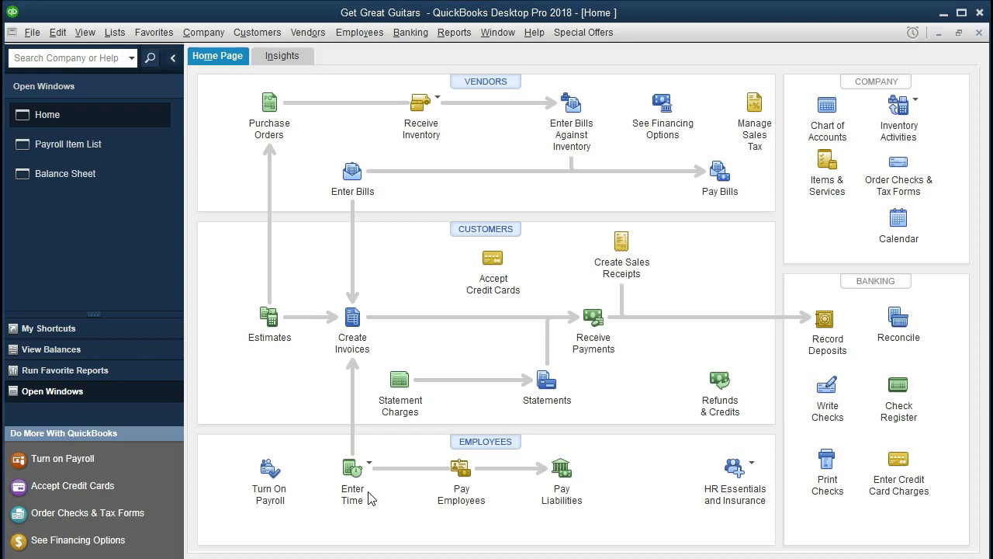
Step: Open the Pay Liabilities window for payroll liabilities dated 01/01/2021 through 12/31/2021
click(574, 480)
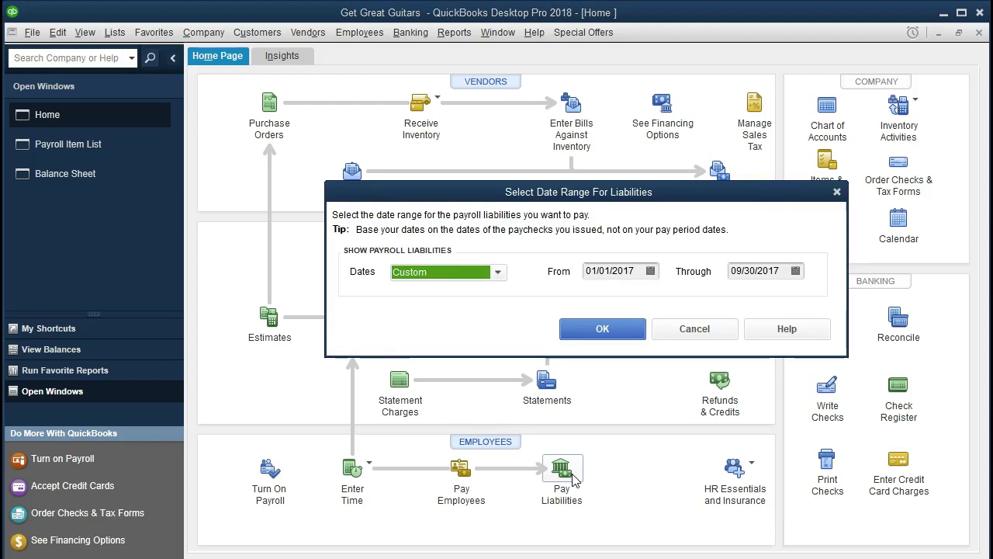
key(Tab)
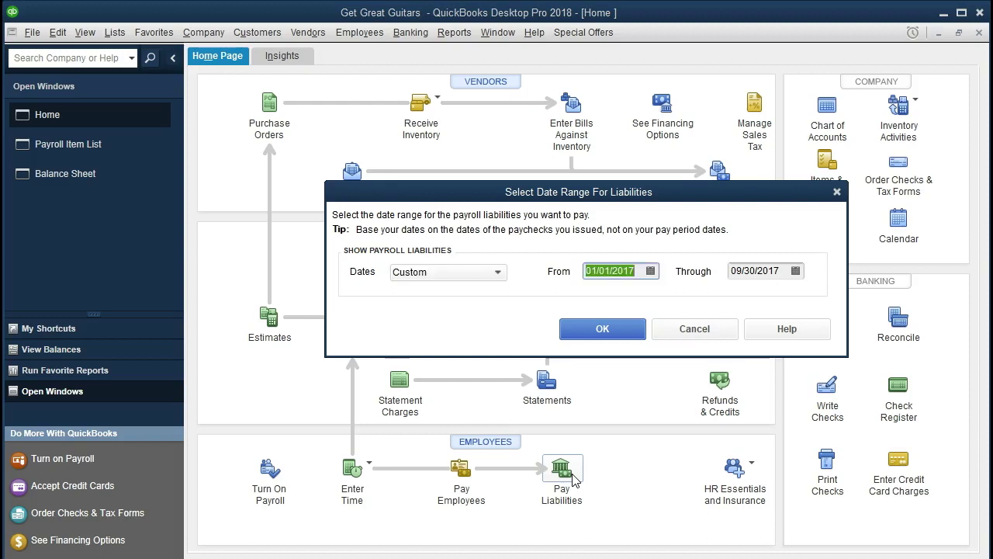
text(0)
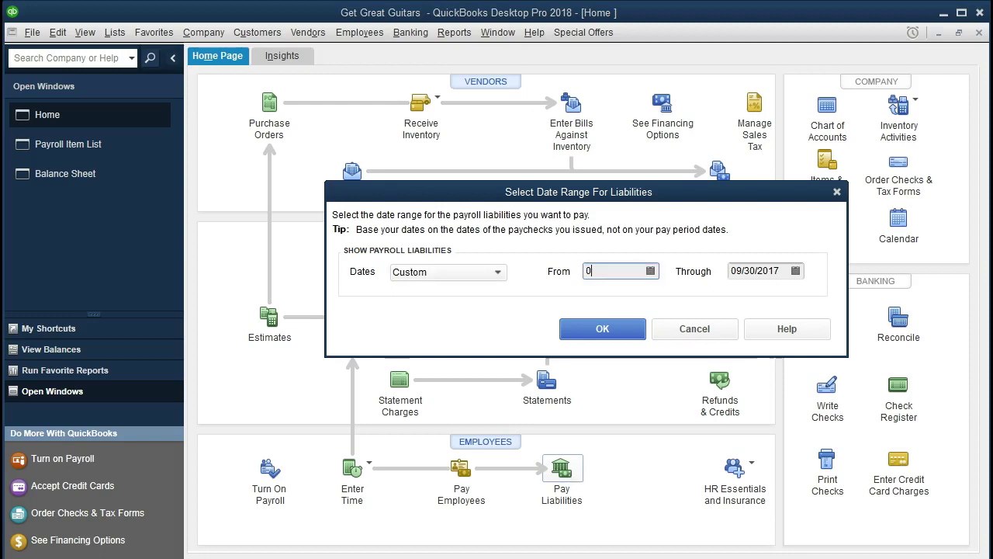
text(1/01/2021)
key(Tab)
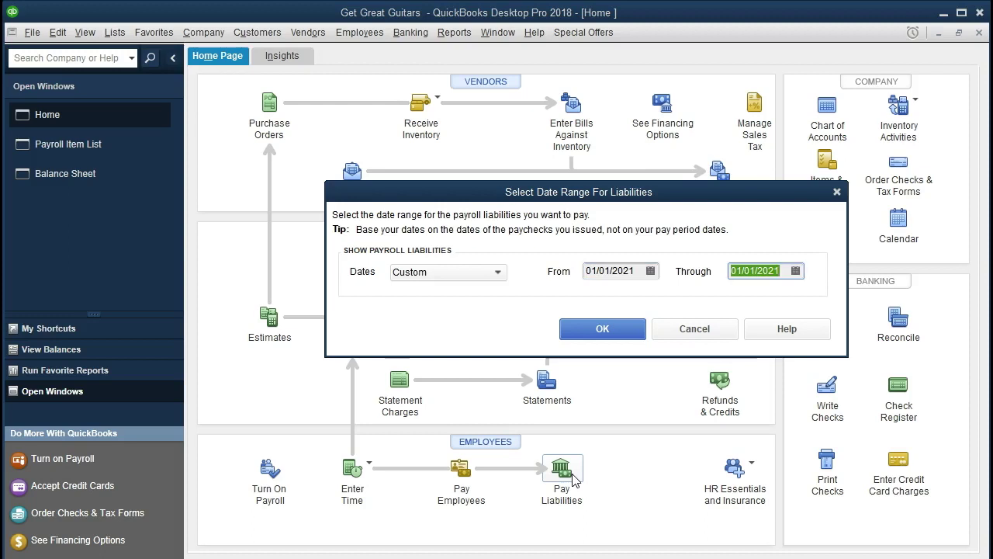
text(12/31/)
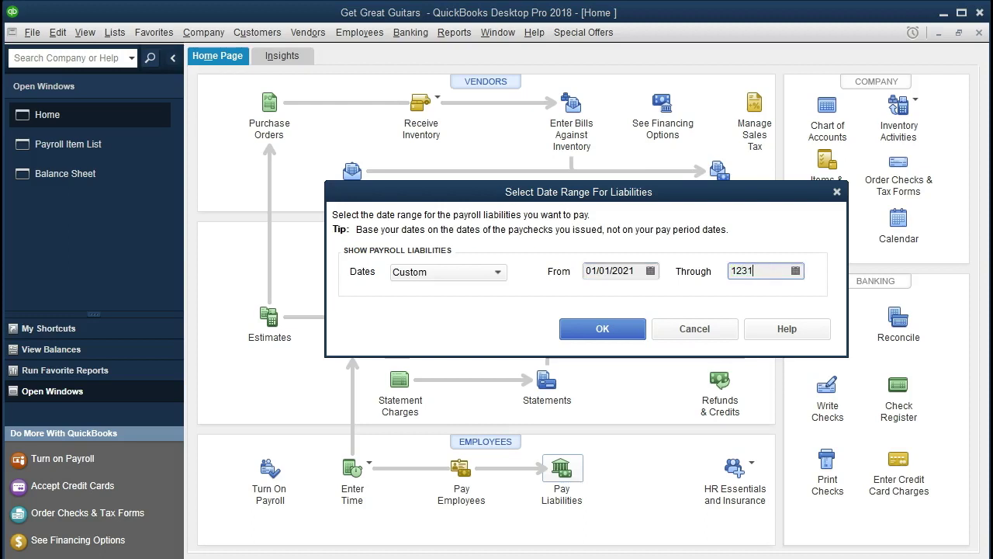
text(2021)
key(Tab)
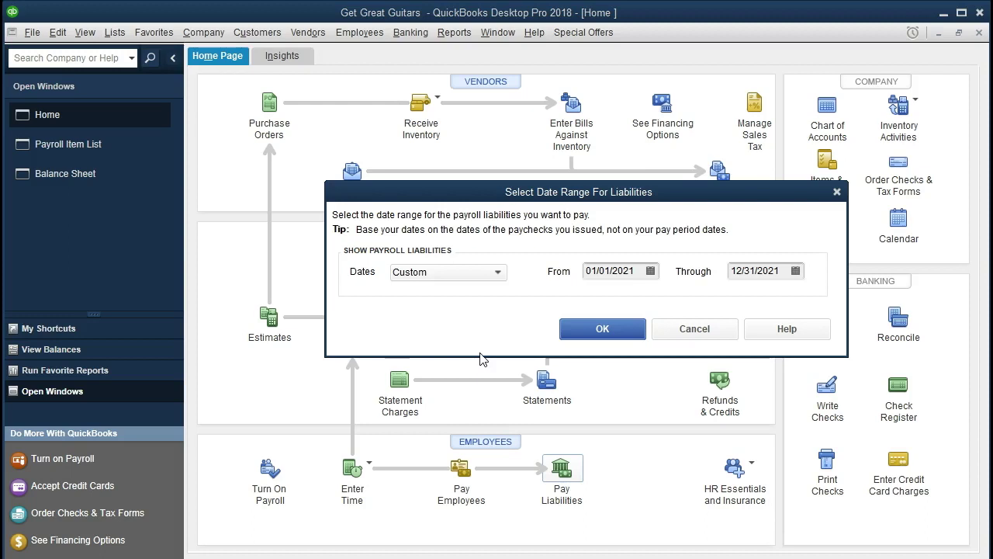
click(588, 329)
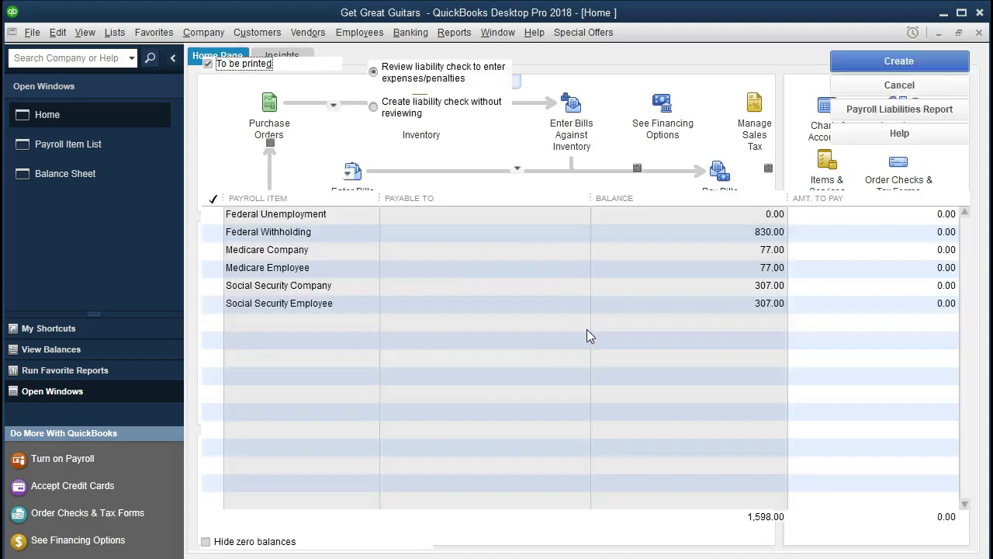
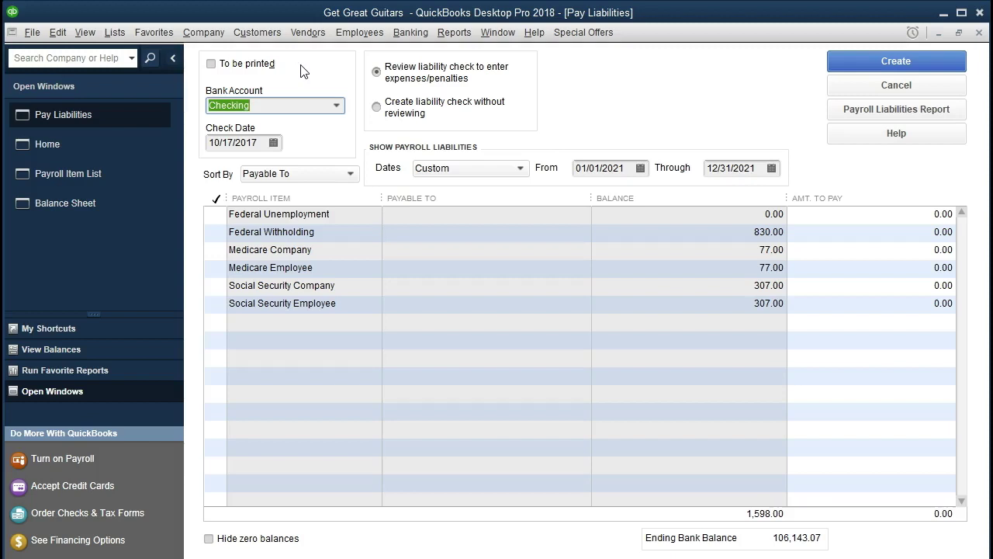
Step: Set the check date of the liability payment to 02/28/2021
key(Tab)
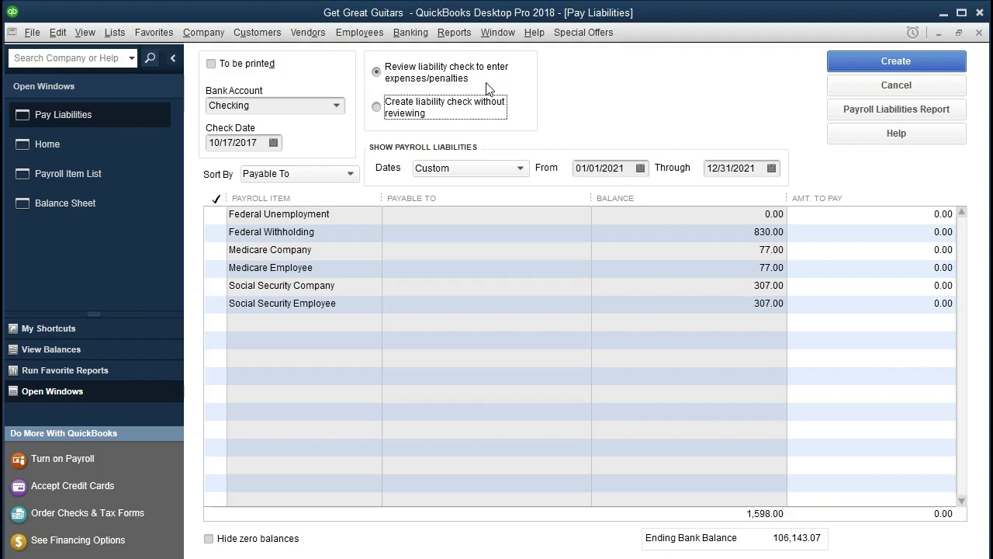
key(shift+Tab)
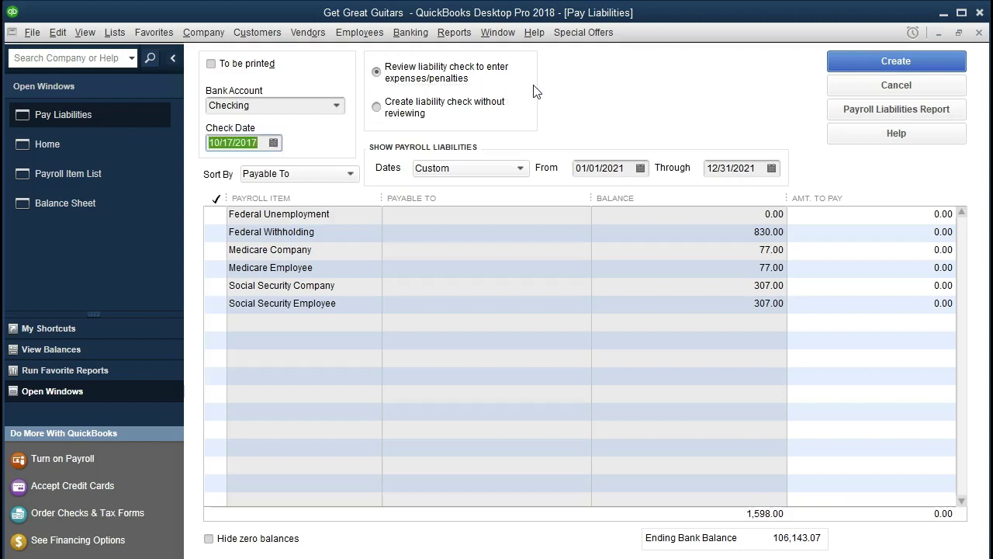
text(02)
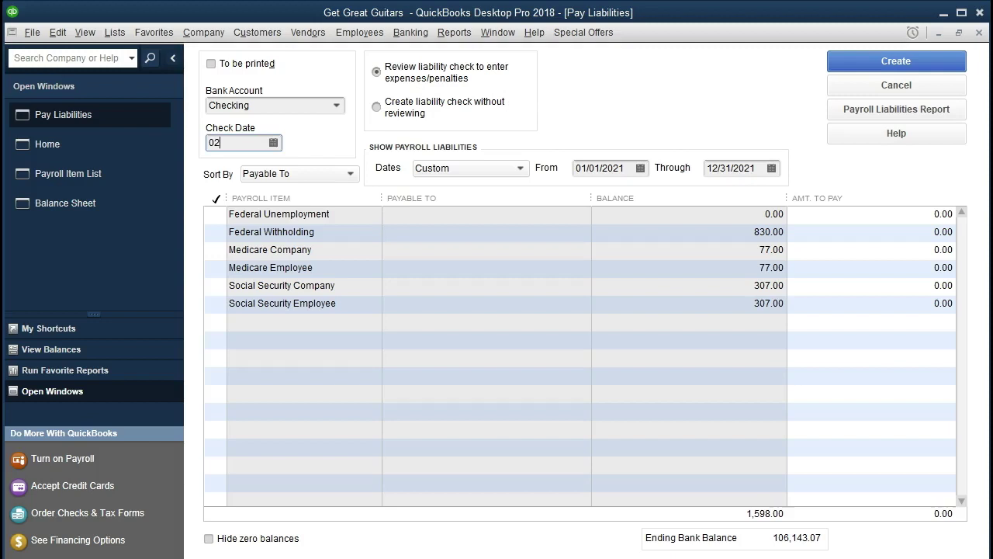
text(/28)
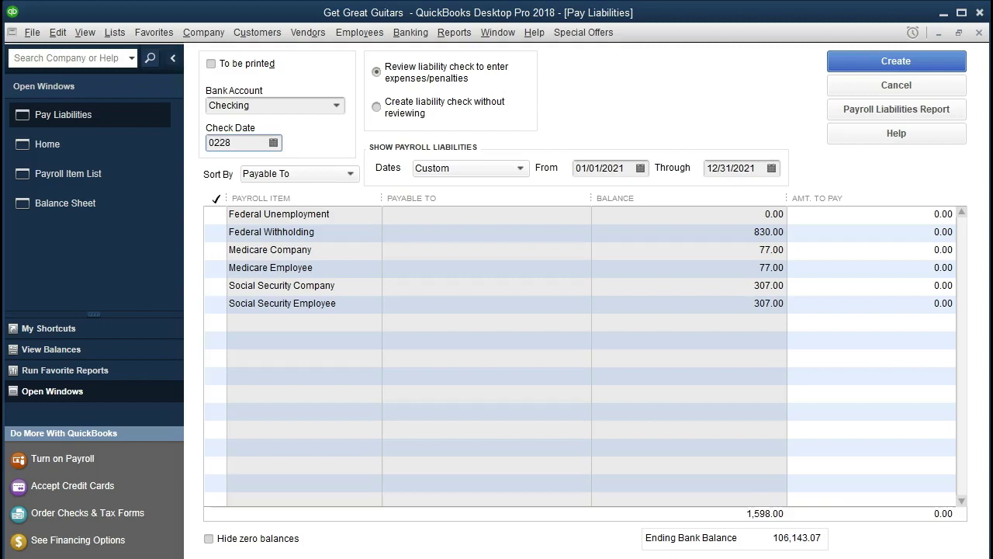
text(/2021)
key(Tab)
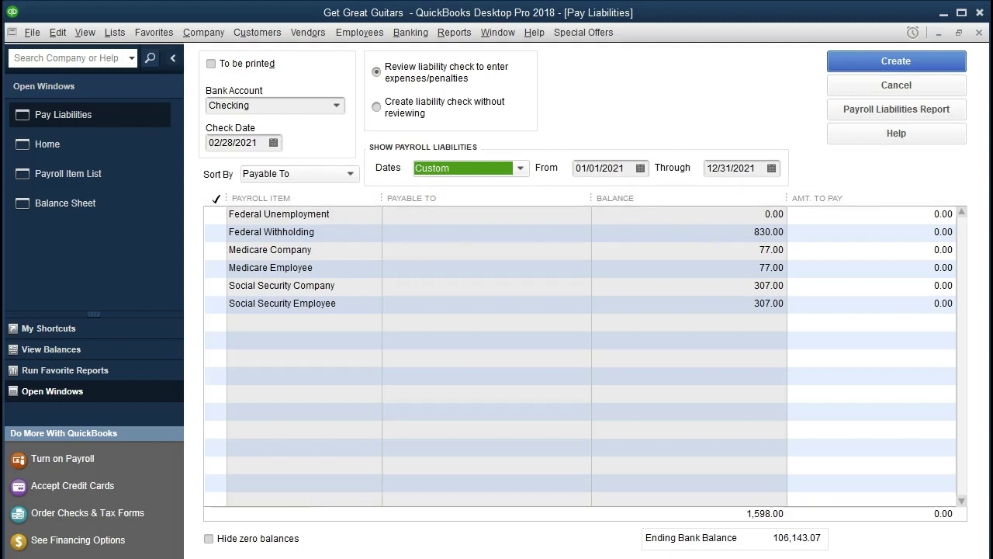
Step: Set the end date of the payroll liabilities shown to 01/31/2021
key(Tab)
key(Tab)
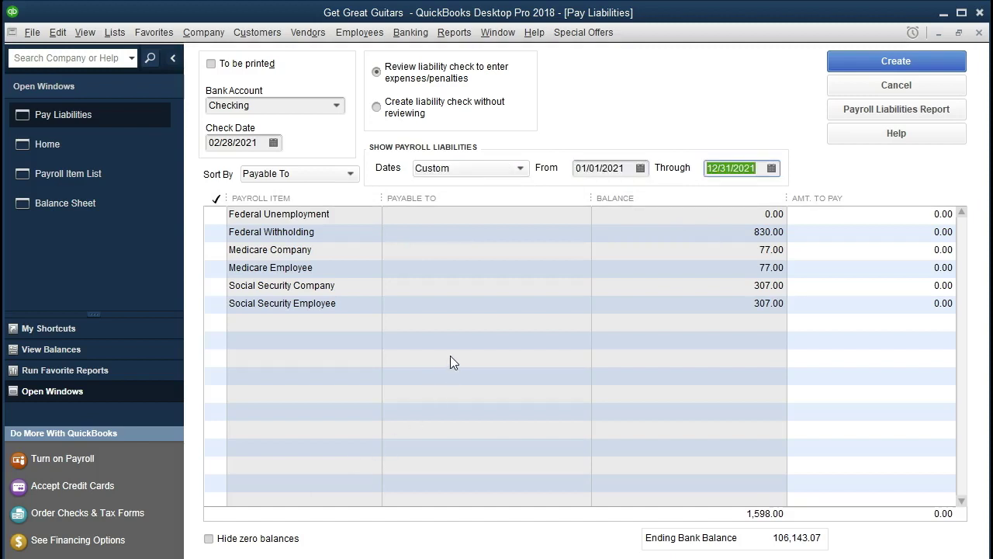
text(0101)
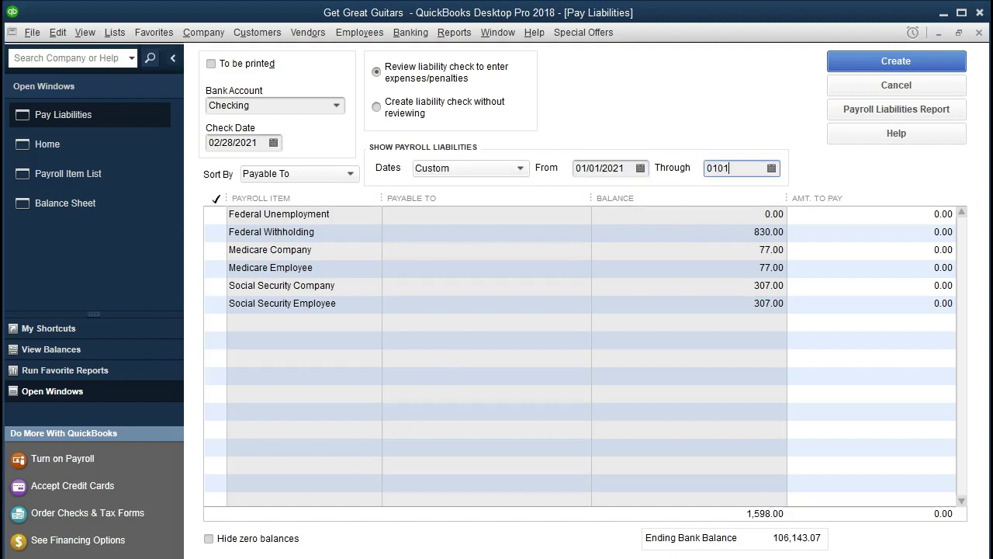
key(BackSpace)
key(BackSpace)
text(312)
key(Tab)
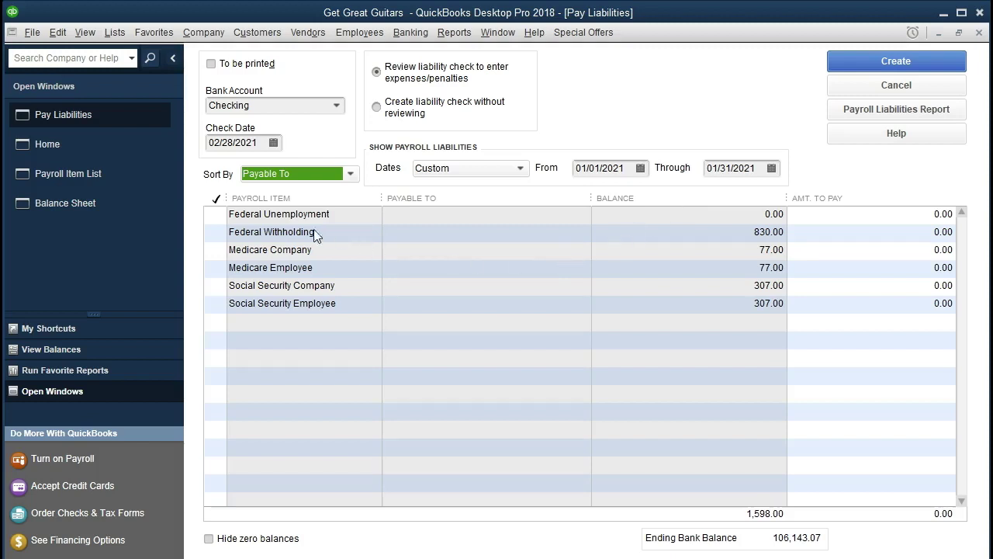
click(219, 214)
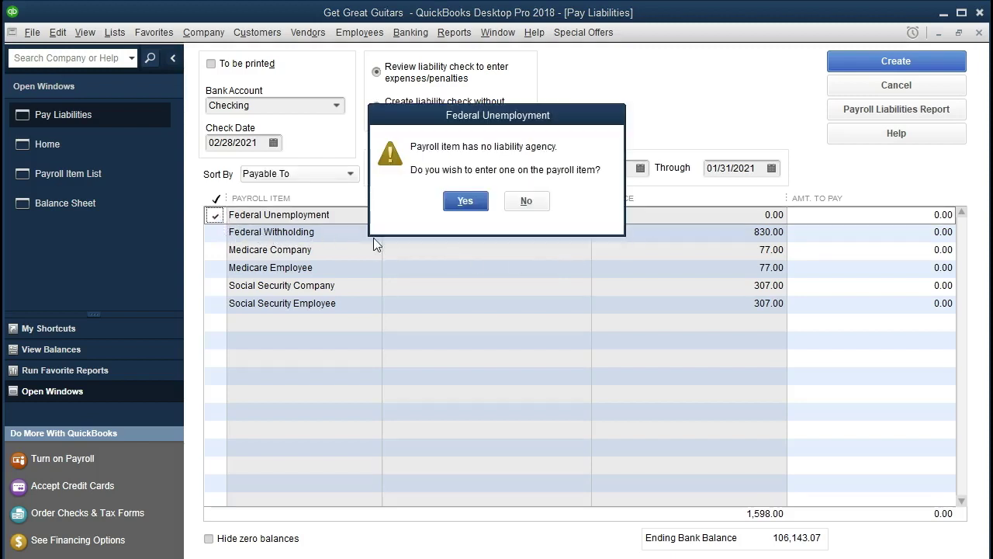
click(463, 202)
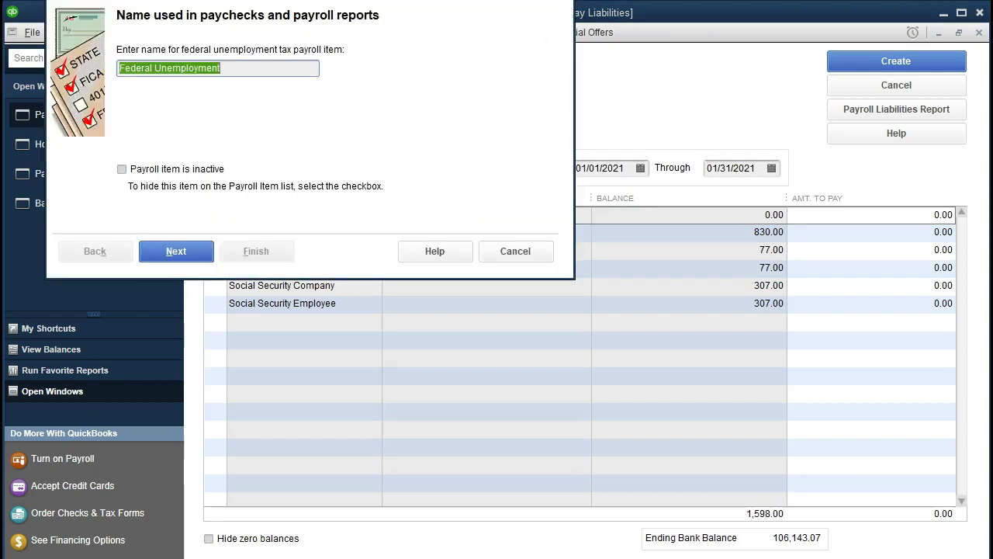
key(Escape)
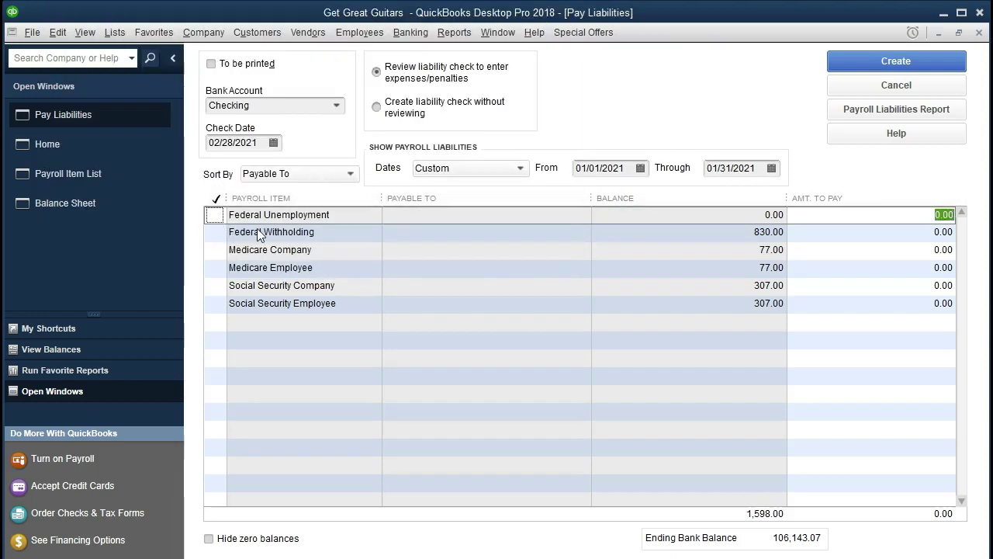
Step: Select Federal Withholding for payment and assign Internal Revenue Service, quick-added as a new vendor, as its liability agency
click(217, 232)
click(218, 199)
click(215, 232)
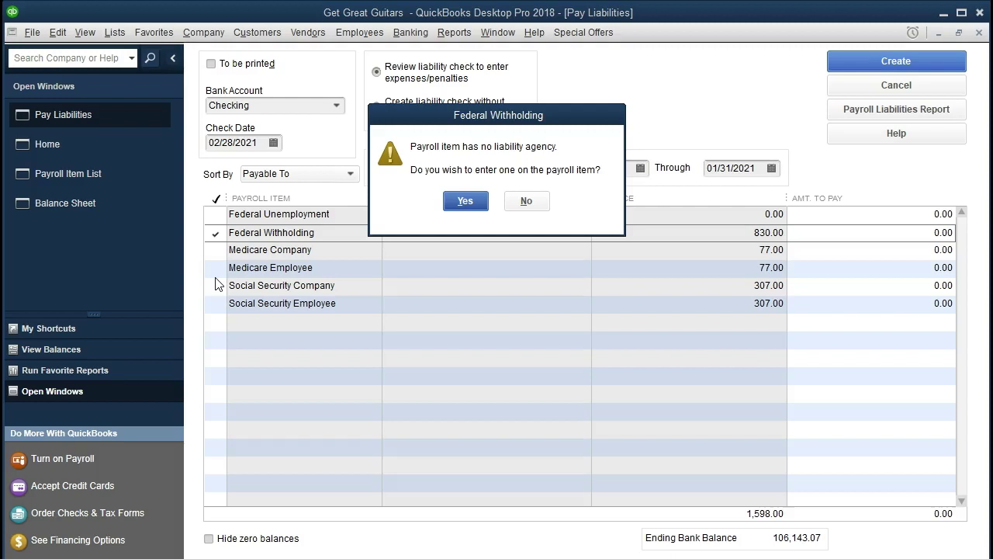
click(464, 201)
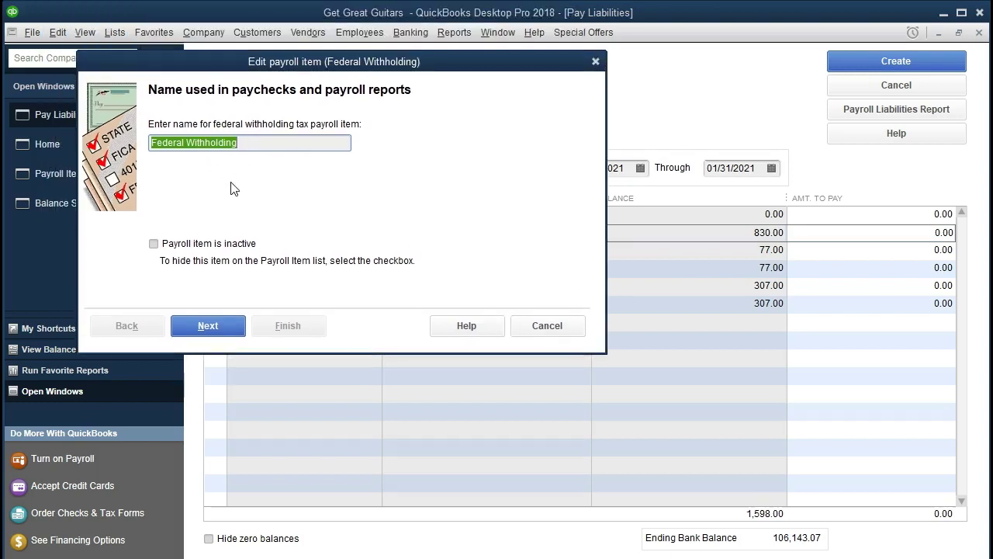
click(207, 327)
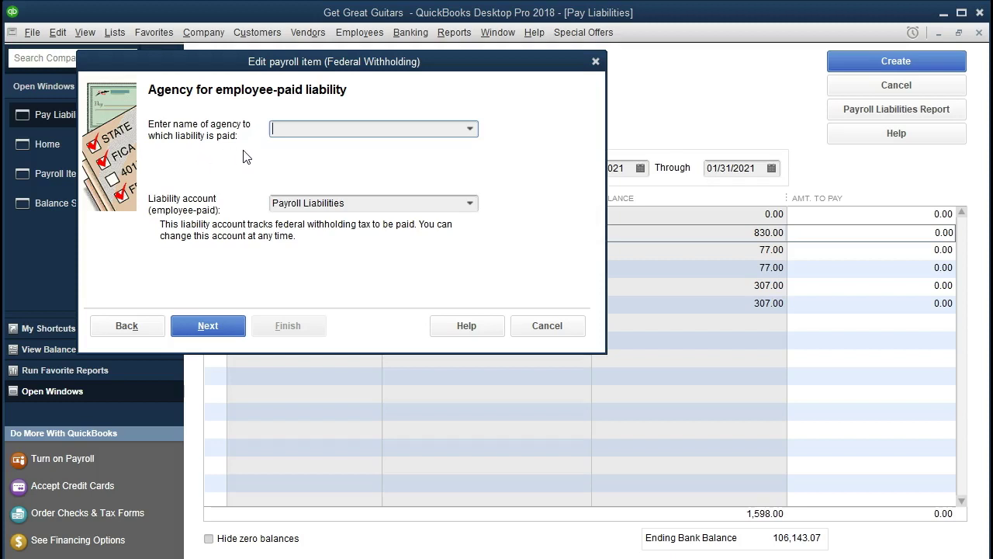
click(469, 130)
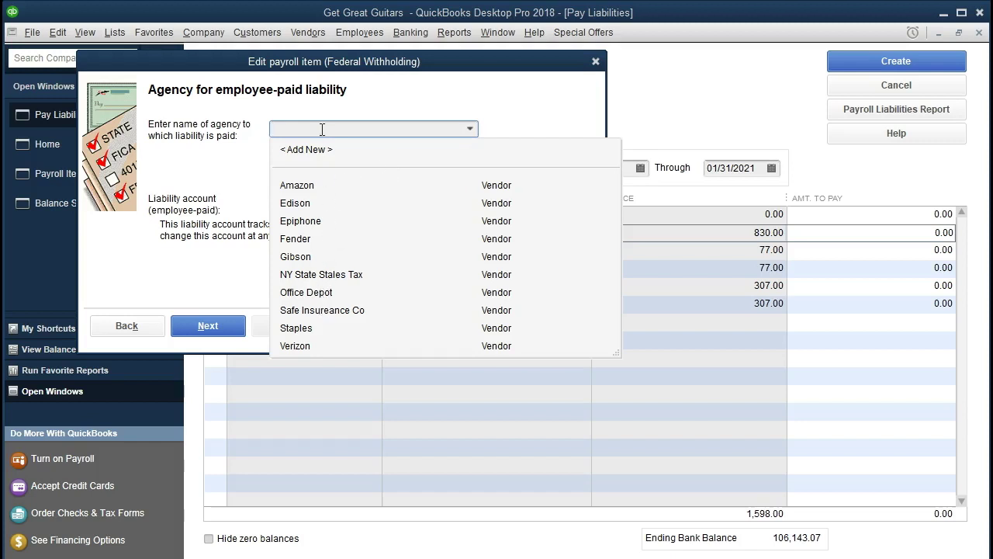
text(Internal Revenue Service)
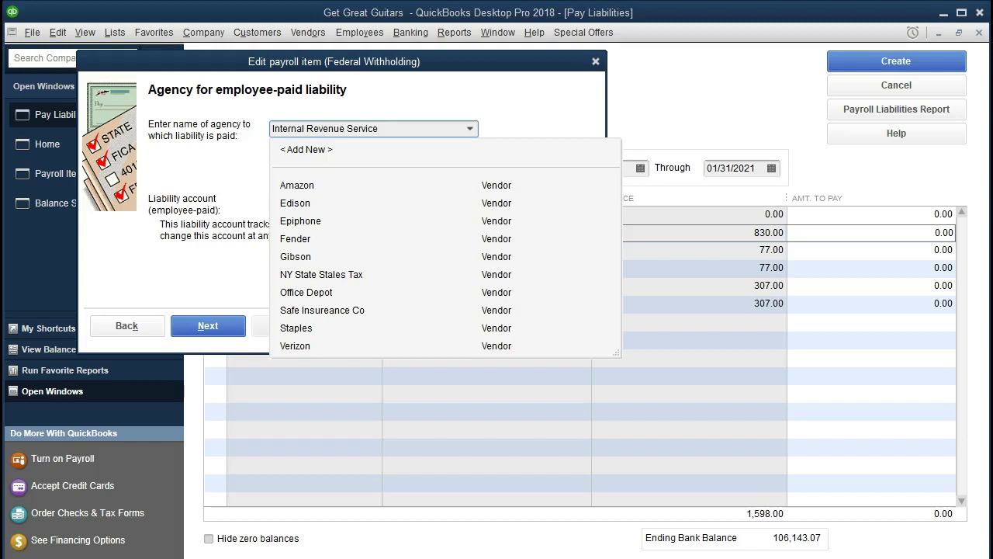
click(212, 329)
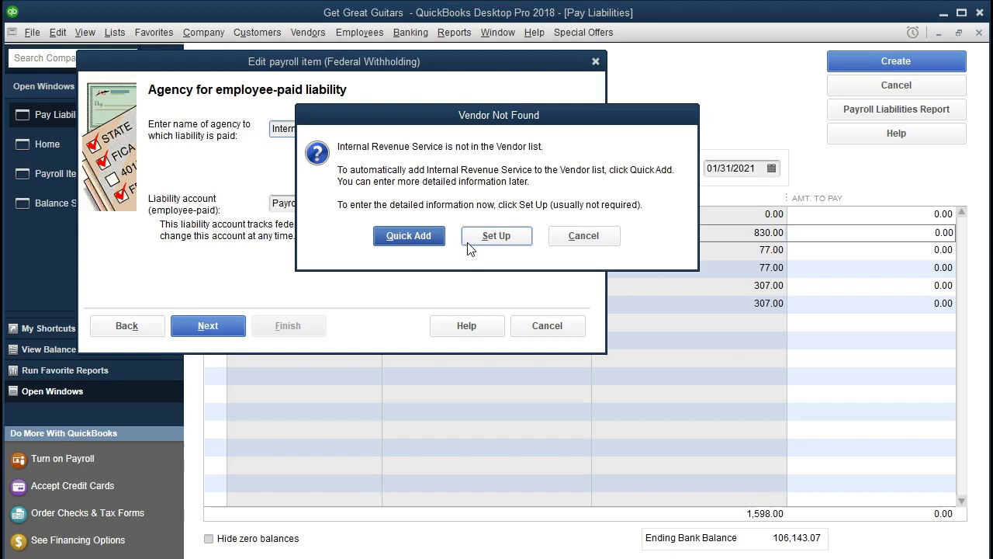
click(412, 241)
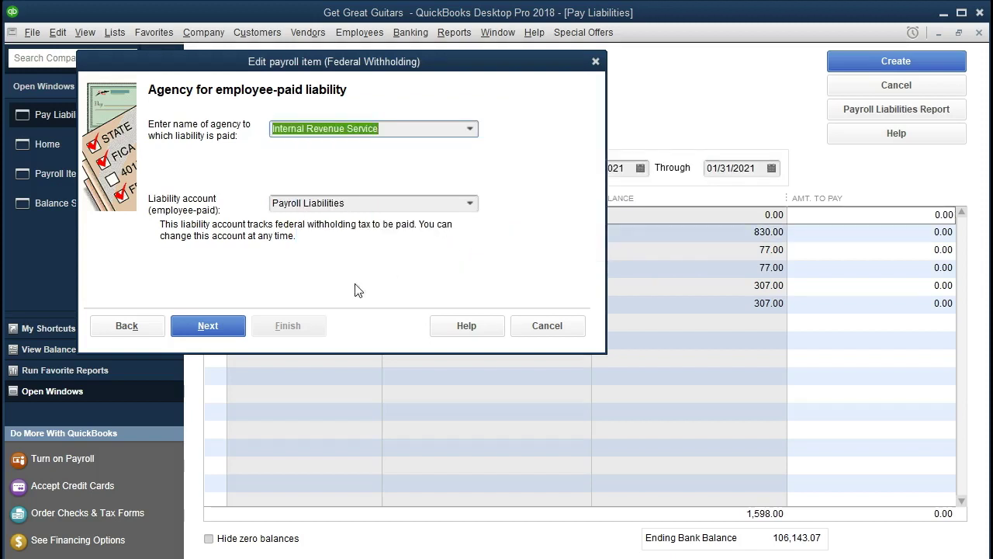
click(220, 326)
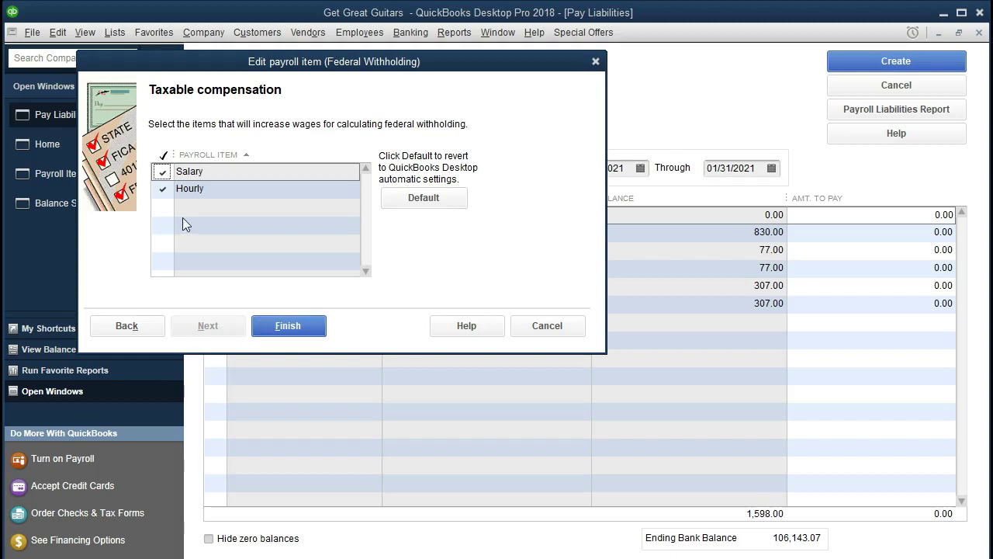
click(288, 326)
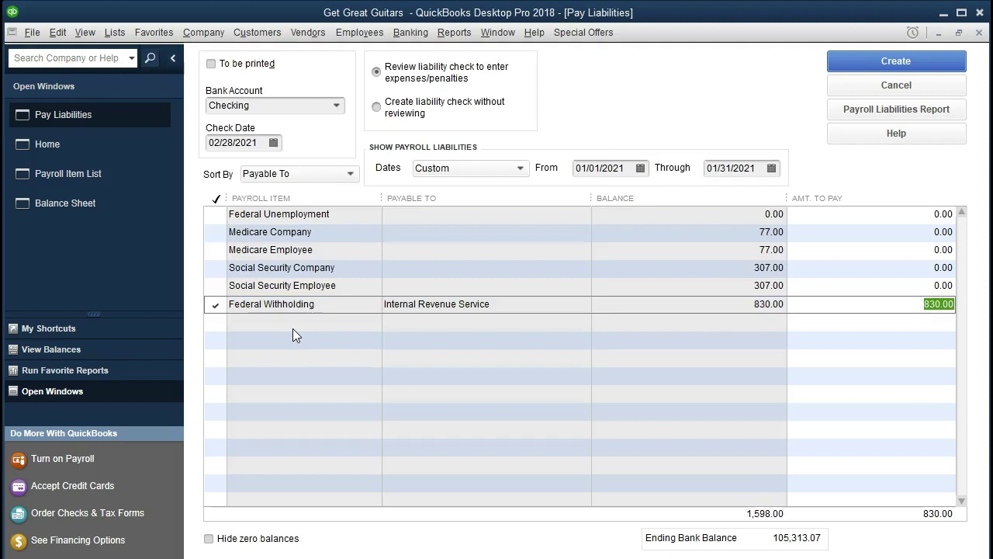
Step: Select Medicare Company for payment and complete its payroll item setup with Internal Revenue Service as the liability agency
click(221, 232)
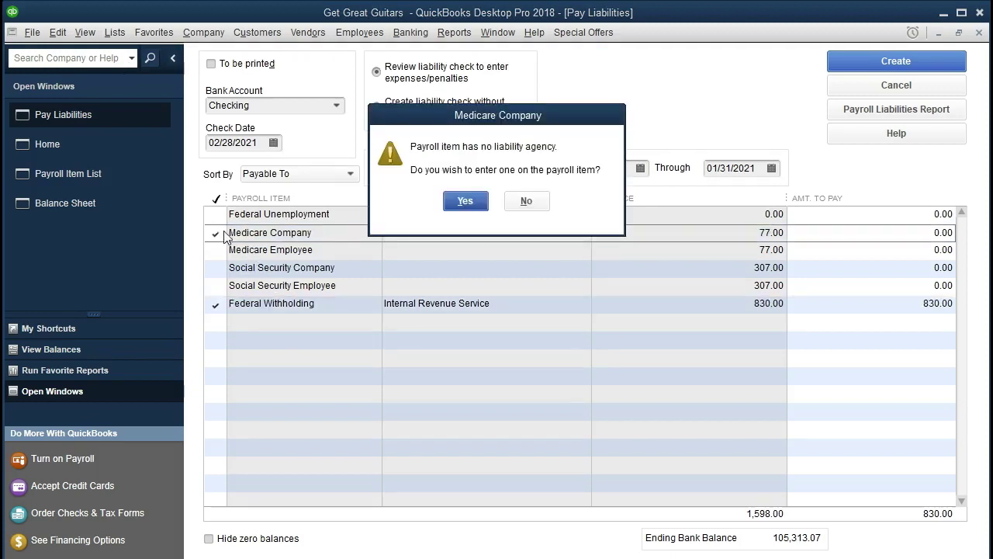
click(468, 205)
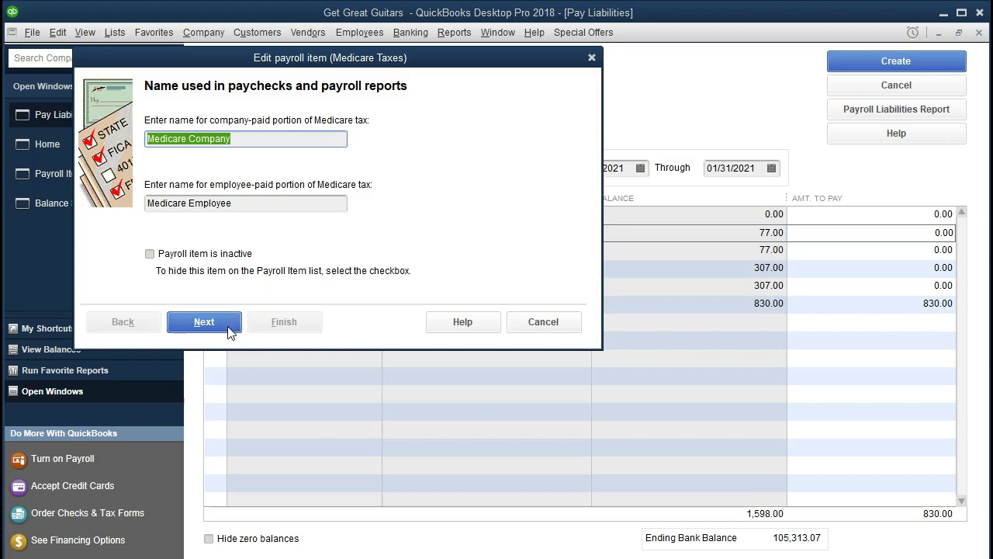
click(203, 321)
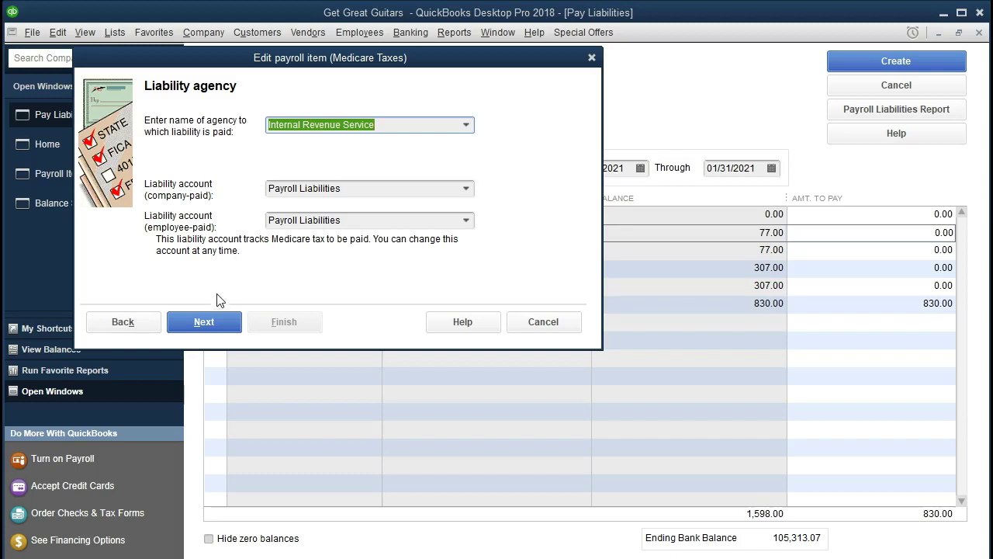
click(203, 322)
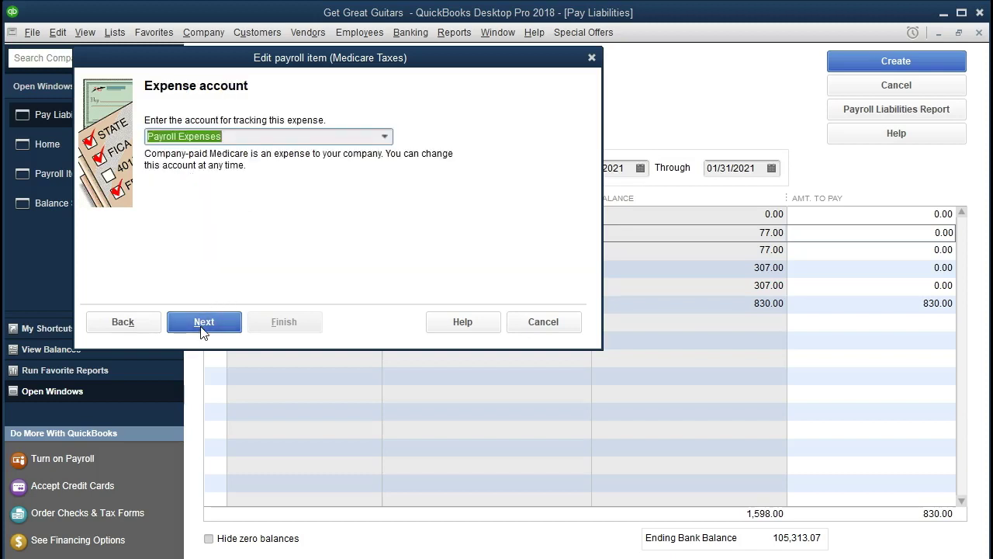
click(201, 326)
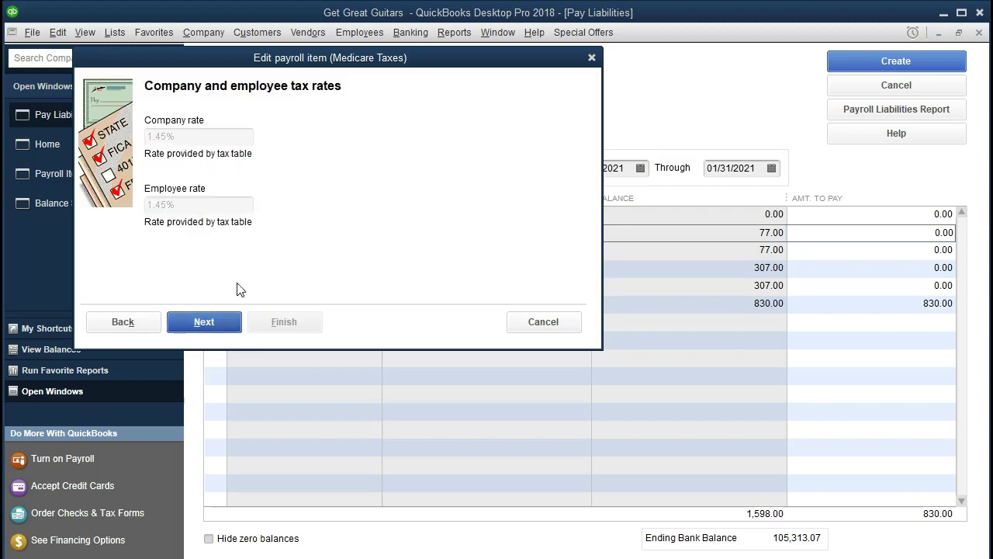
click(212, 324)
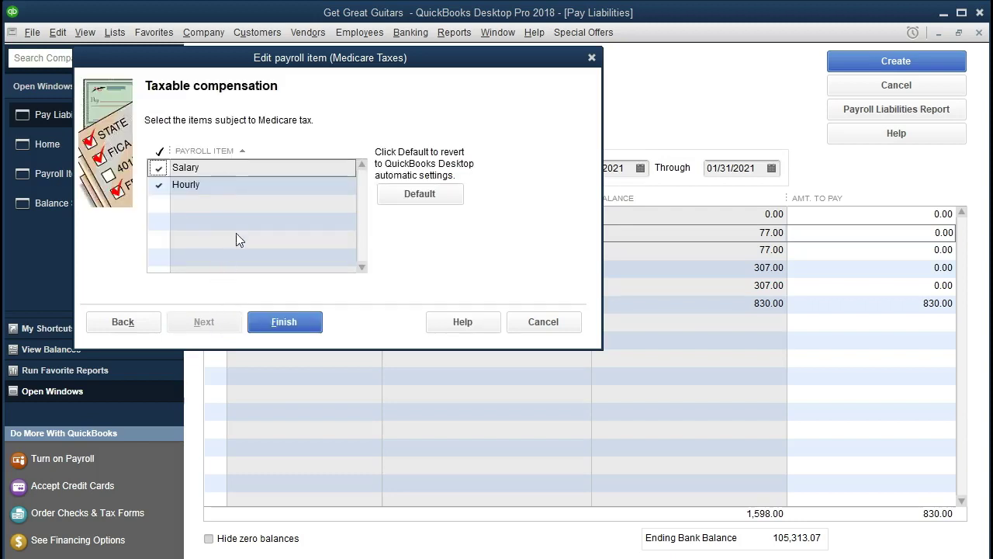
click(281, 322)
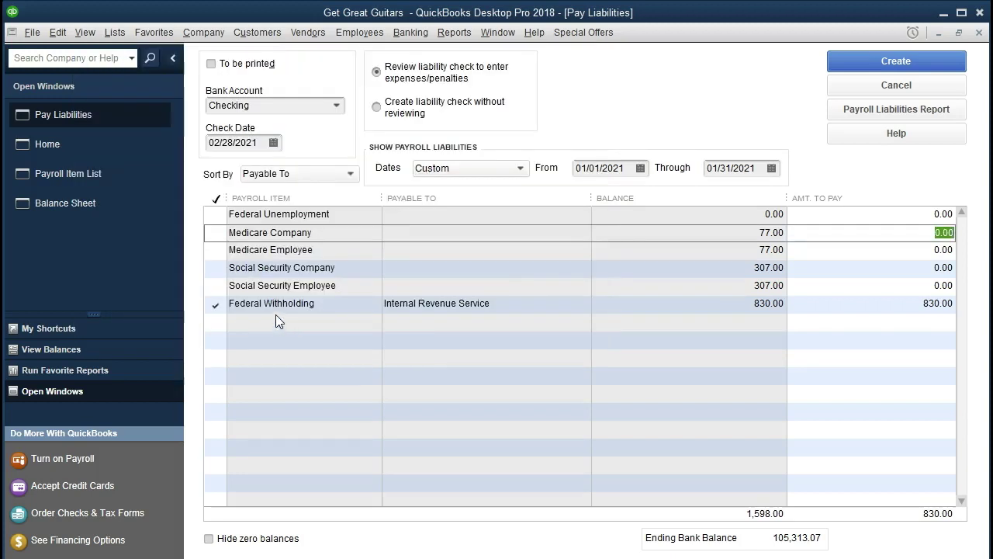
Step: Select the Medicare and Social Security company and employee items for payment, and compare them with the January 2021 Payroll Liability Balances report
click(216, 234)
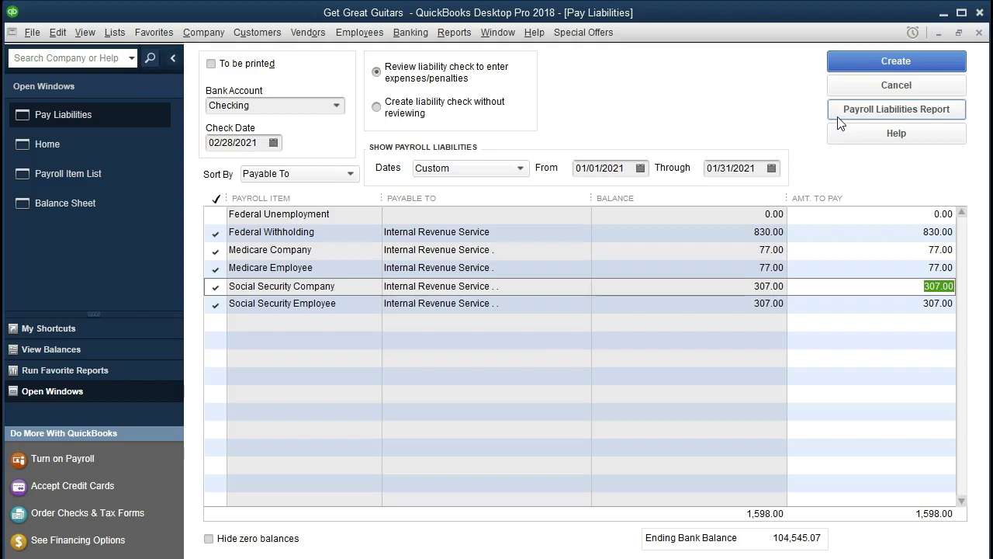
click(464, 34)
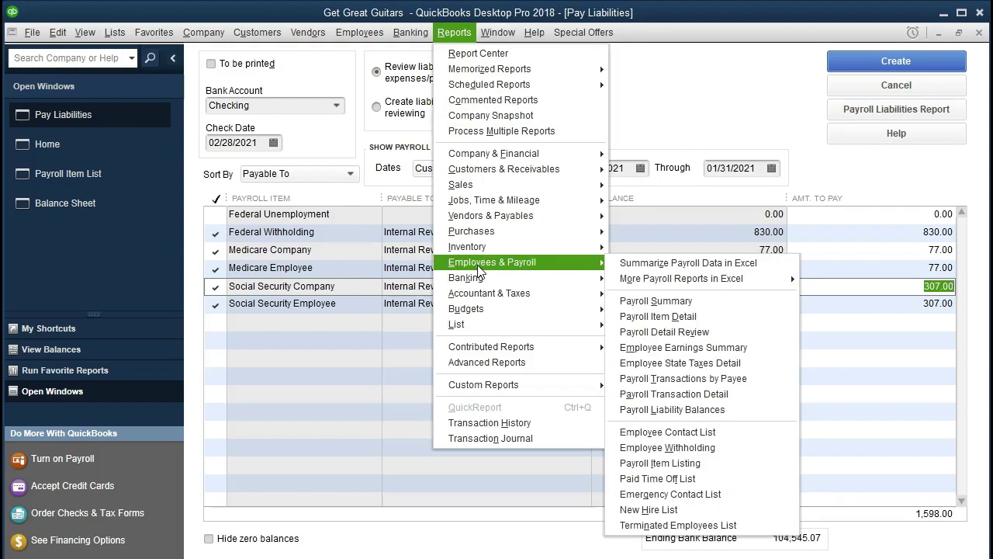
click(691, 104)
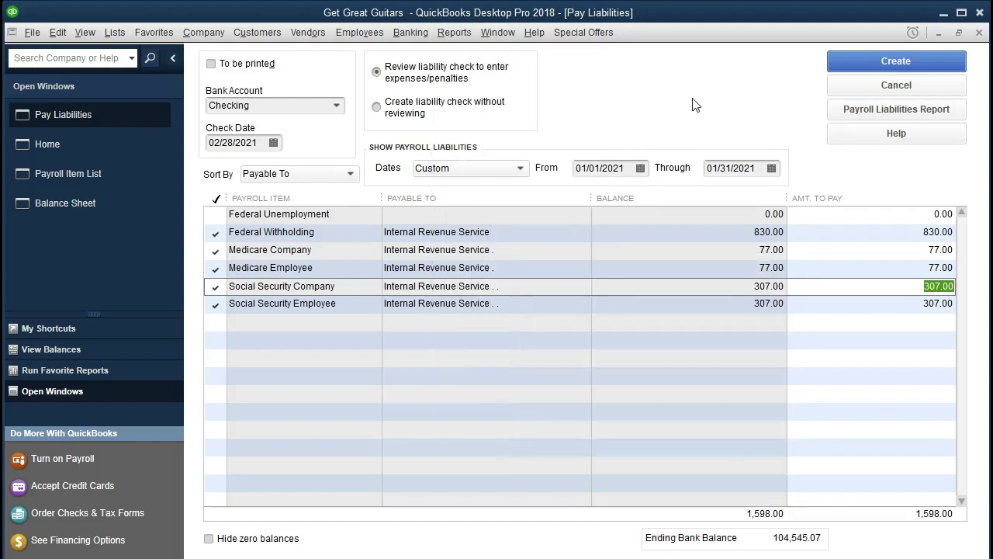
click(837, 113)
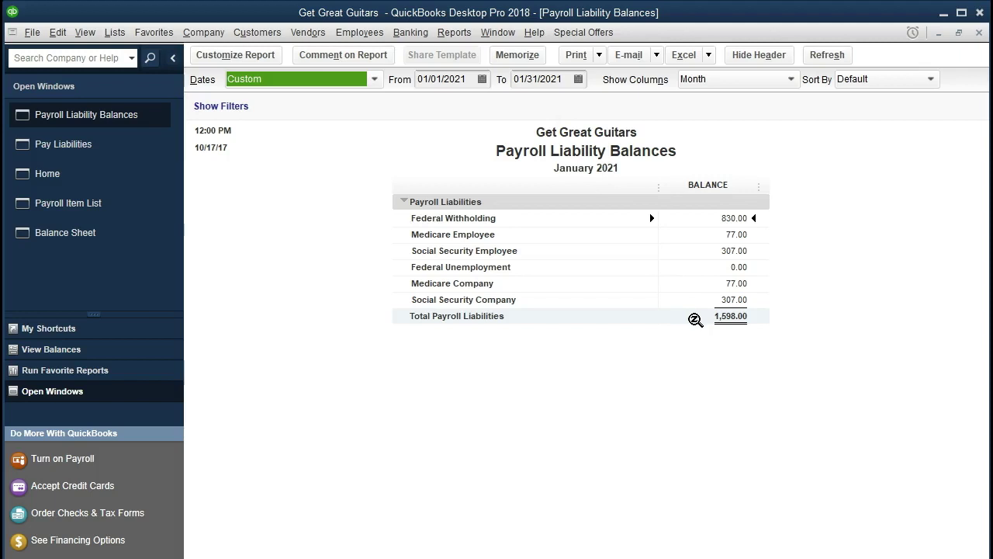
click(979, 33)
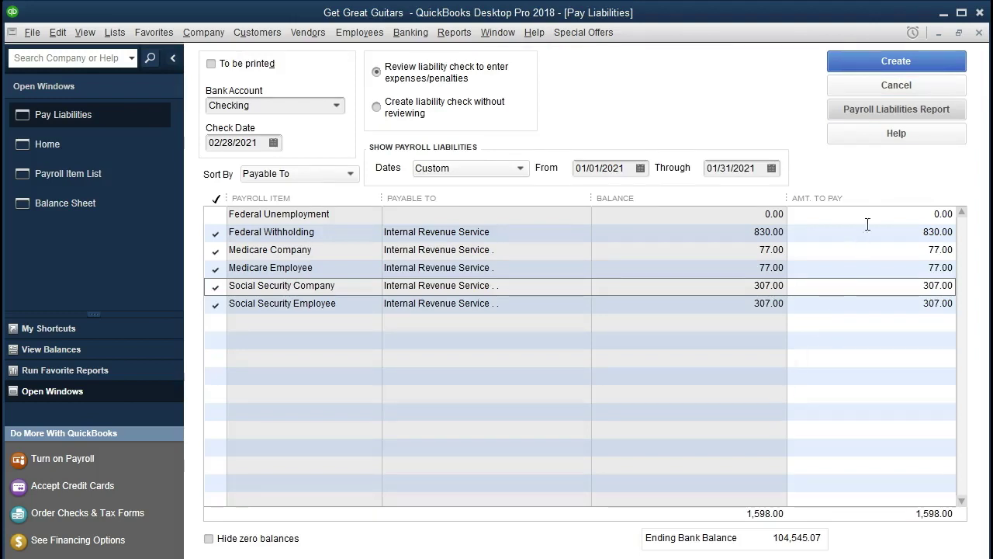
Step: Create the payroll liability checks for the selected items and close the Federal Withholding check after reviewing it
click(855, 59)
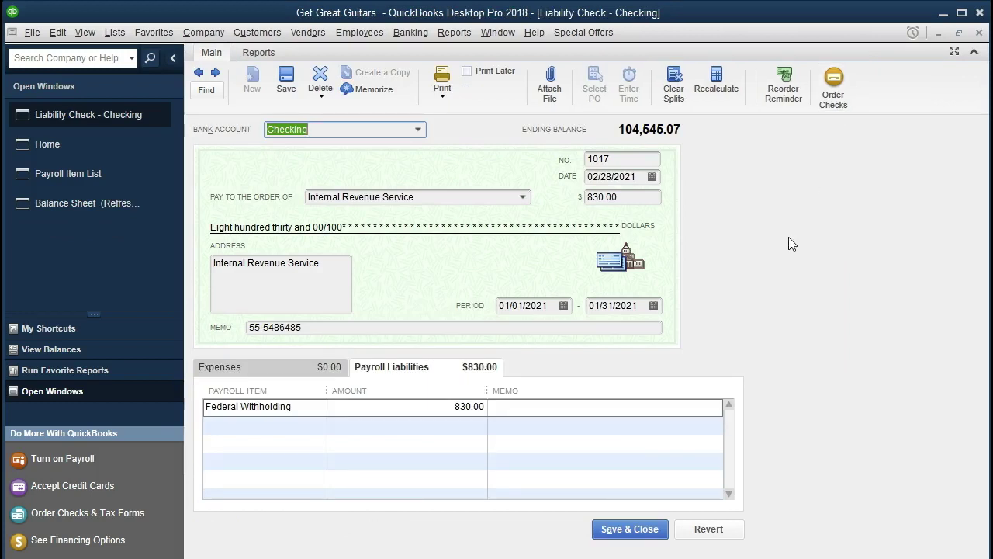
click(979, 33)
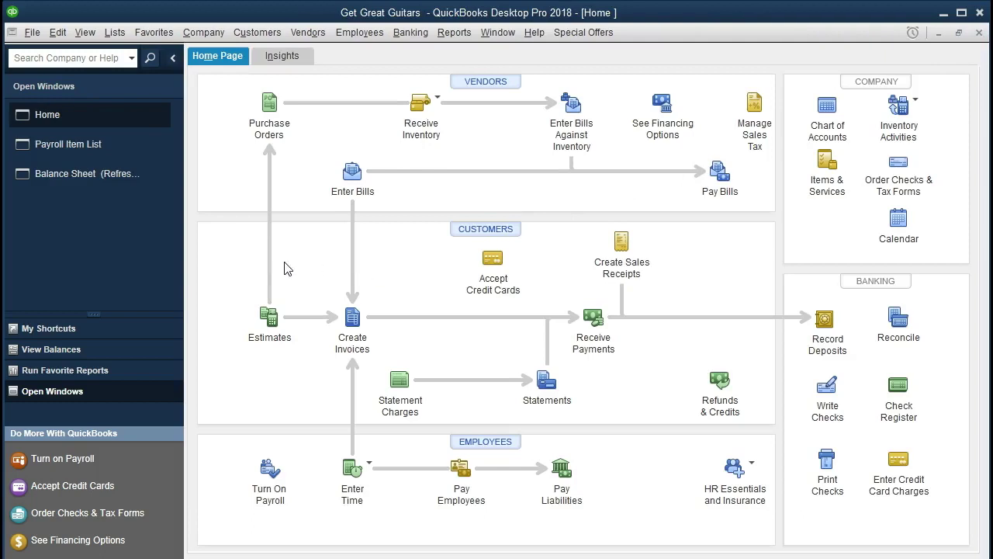
Step: Examine the Balance Sheet's Checking transactions, including liability check 1017, and the report's liabilities and equity section
click(83, 175)
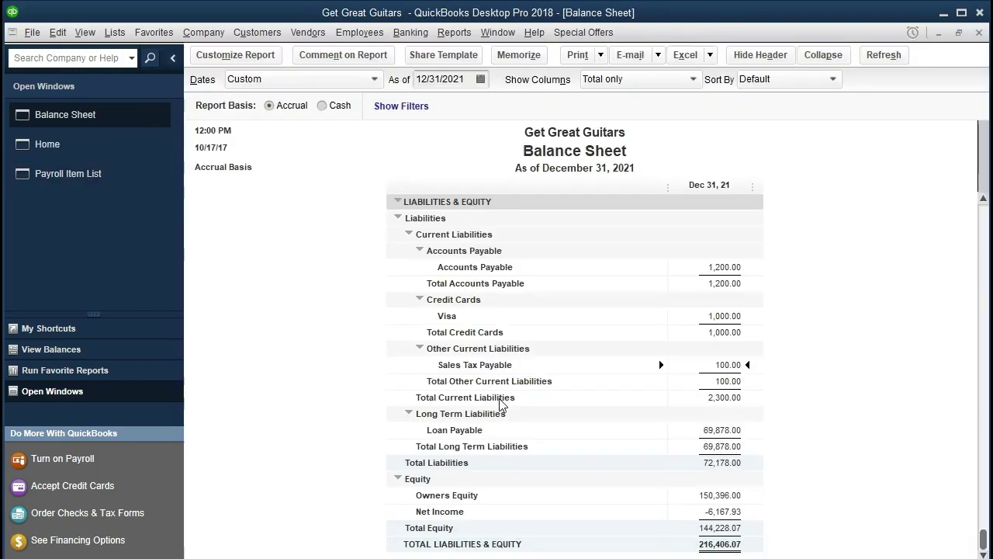
scroll(500, 401, up, 6)
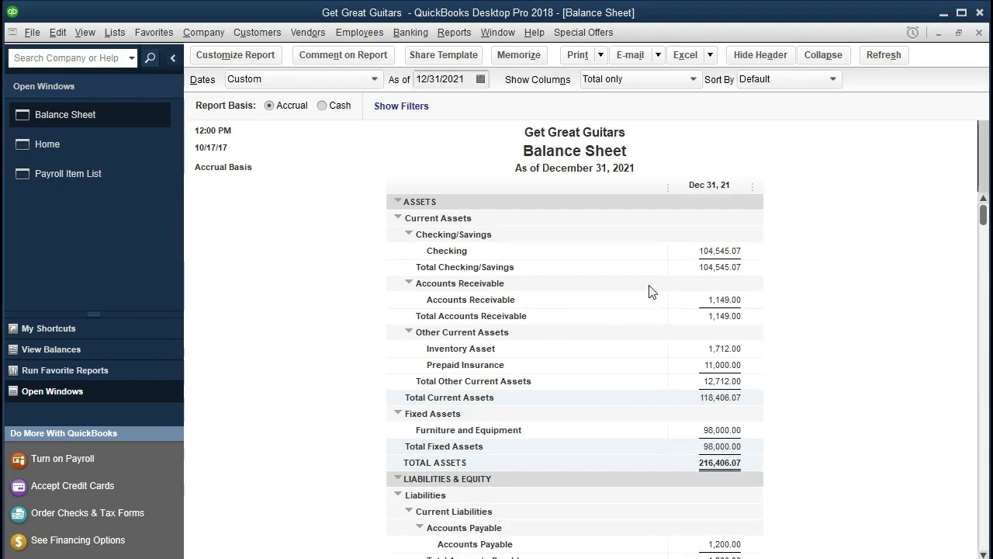
double_click(684, 247)
scroll(671, 326, down, 3)
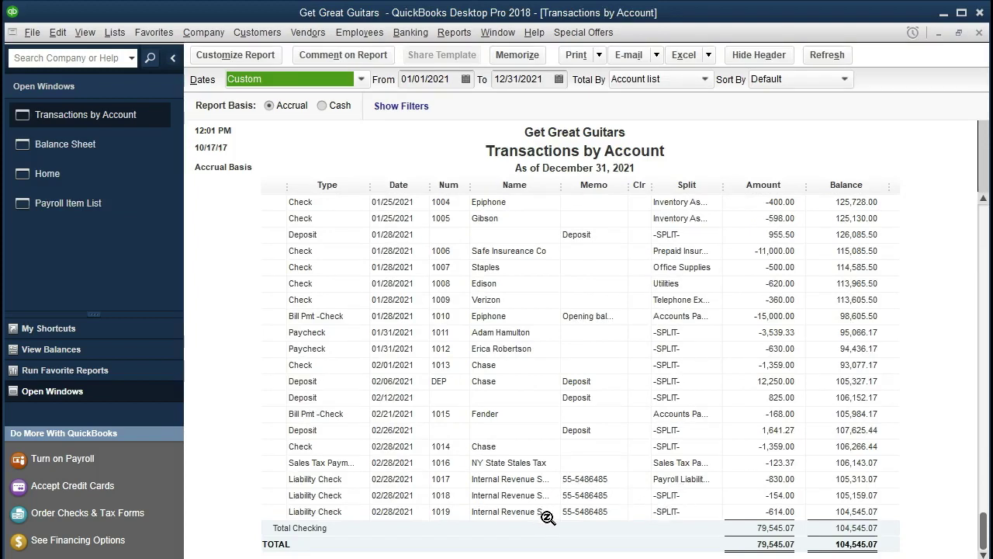
double_click(745, 478)
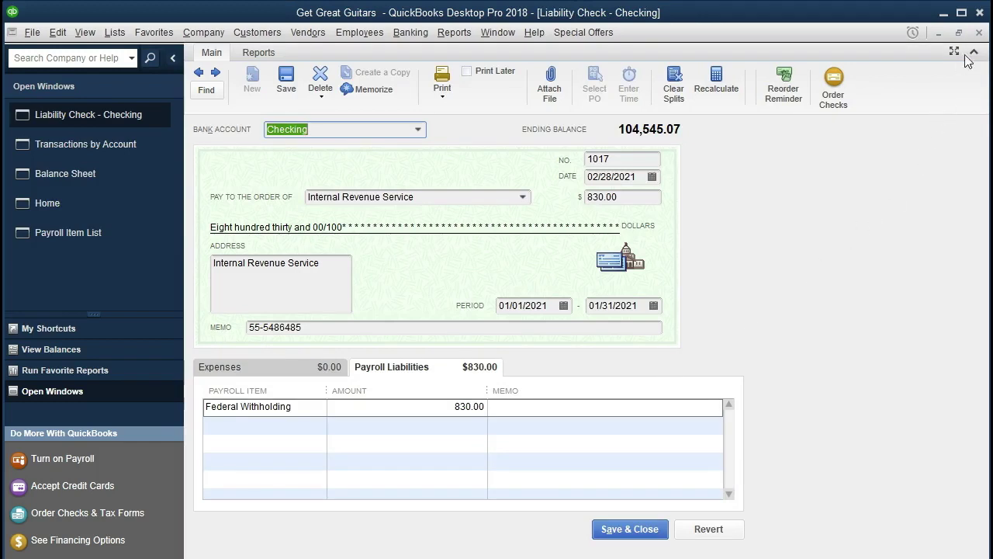
click(977, 33)
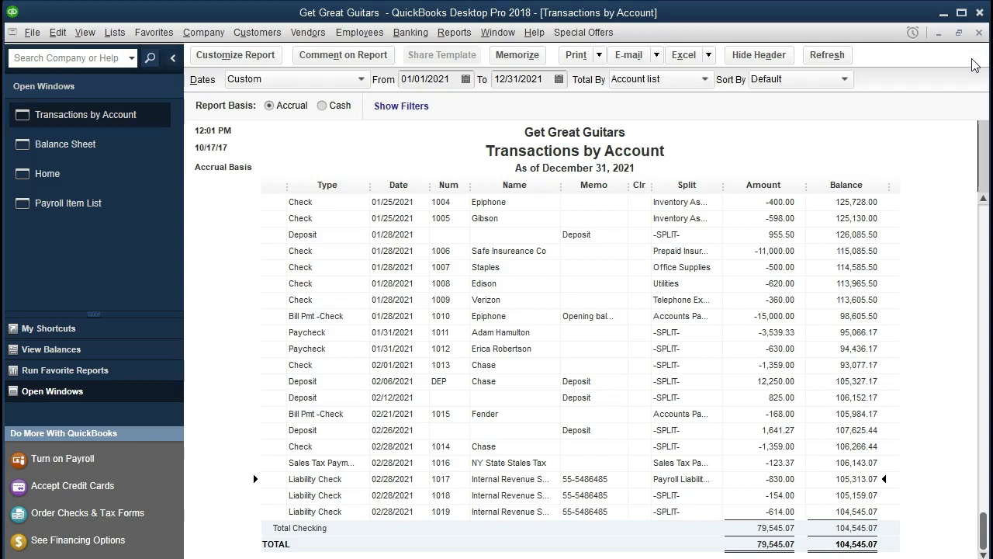
click(978, 33)
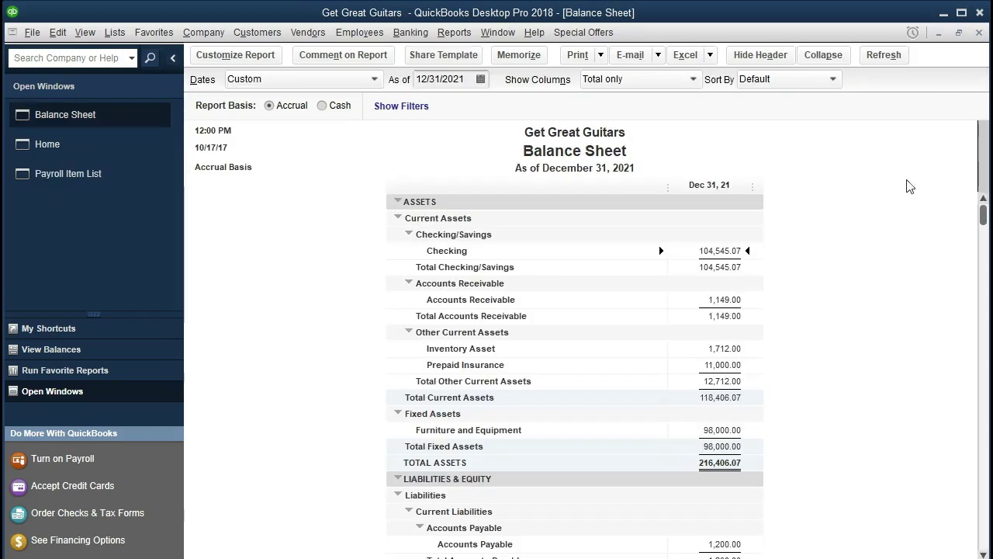
scroll(821, 333, down, 5)
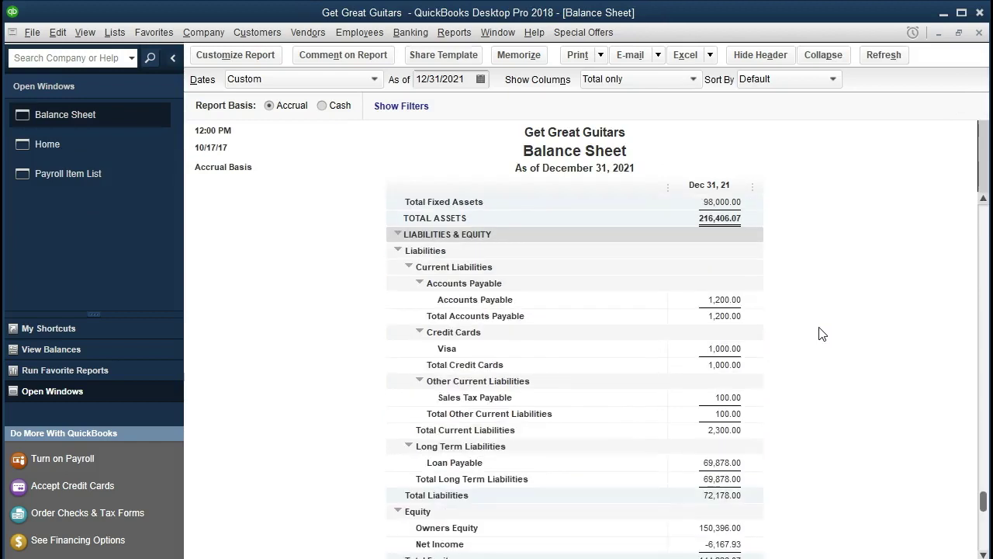
scroll(822, 333, down, 2)
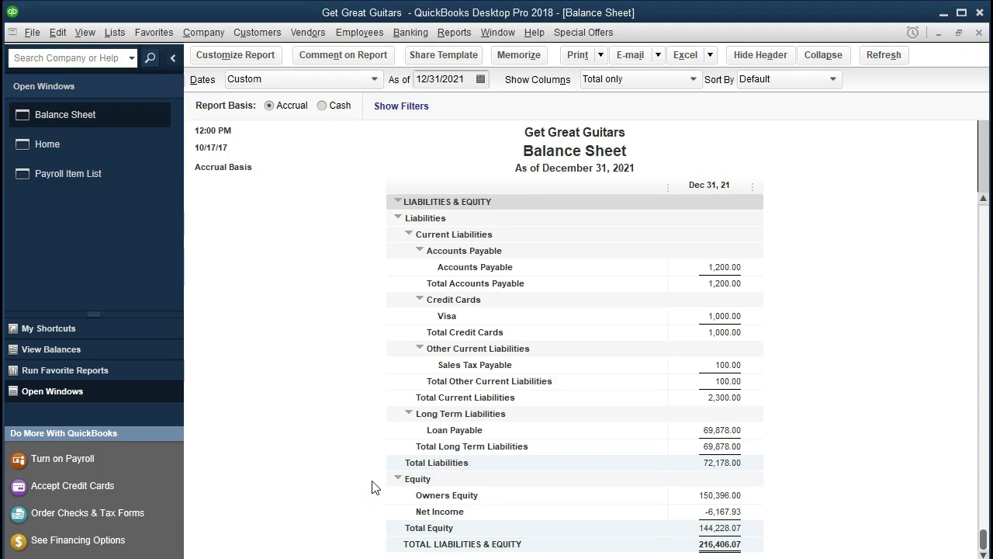
Step: Examine the Payroll Liabilities register from the Chart of Accounts, including the details of liability check 1019
click(117, 32)
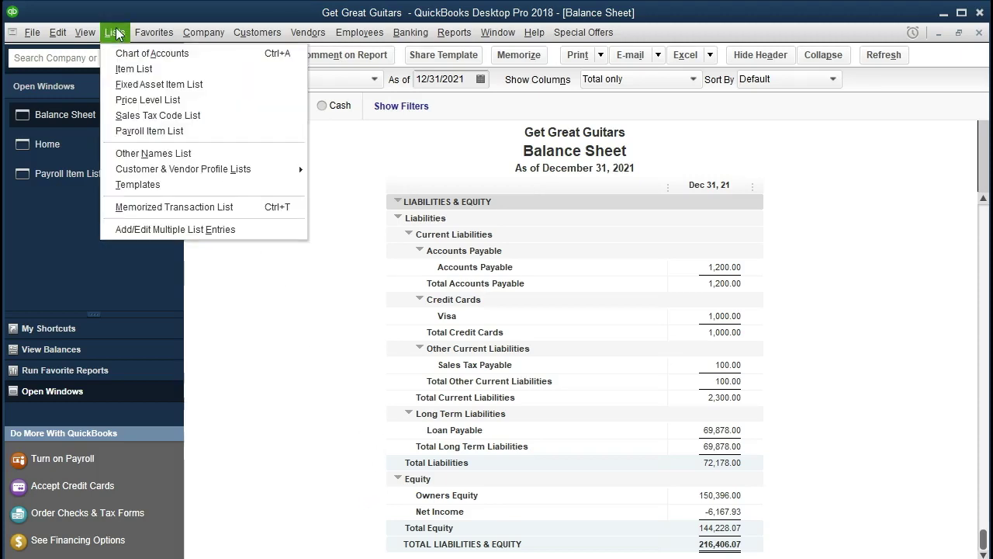
click(215, 65)
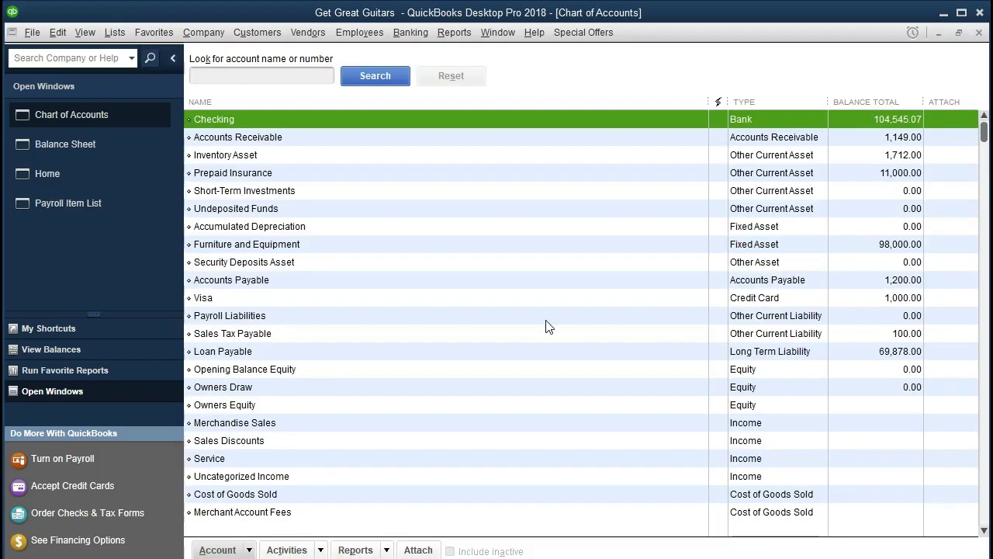
click(422, 316)
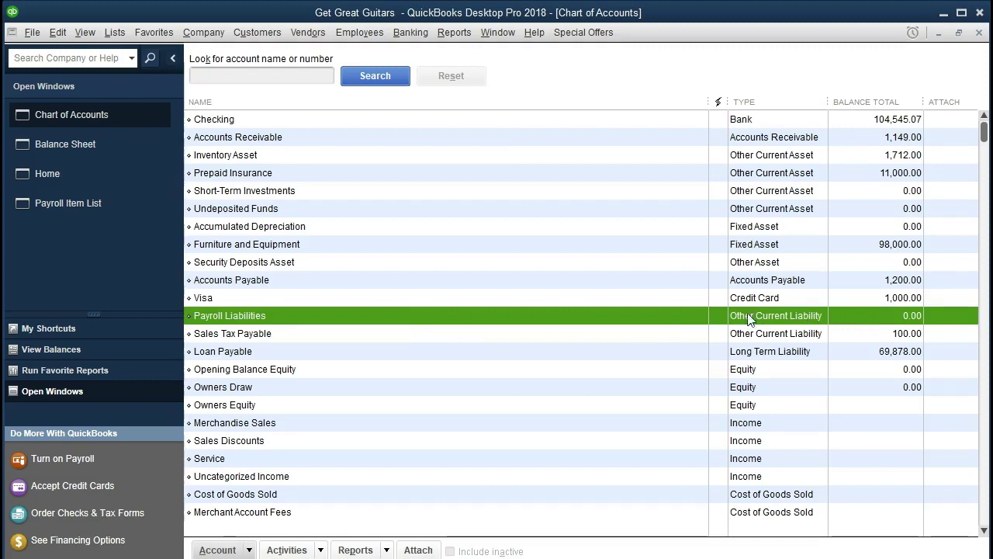
double_click(455, 324)
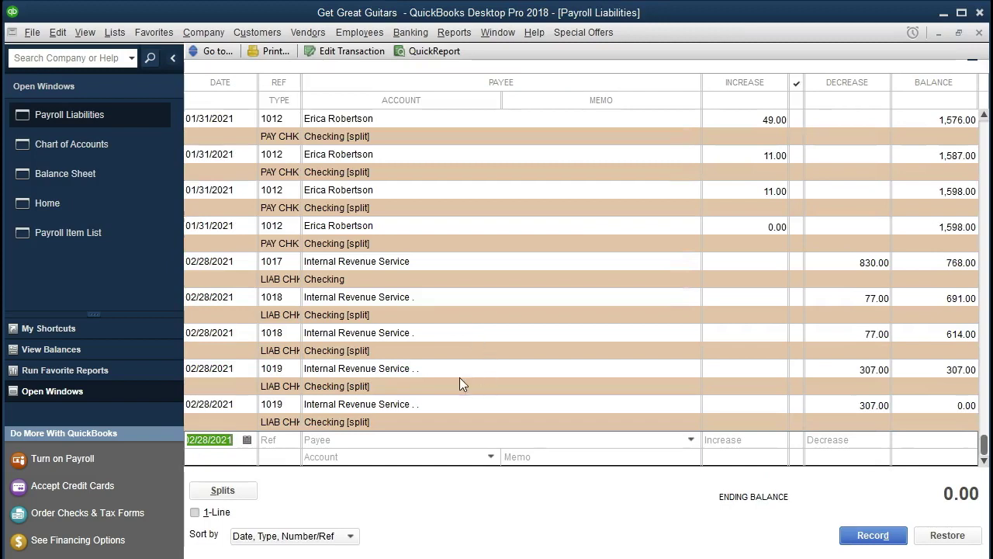
double_click(283, 424)
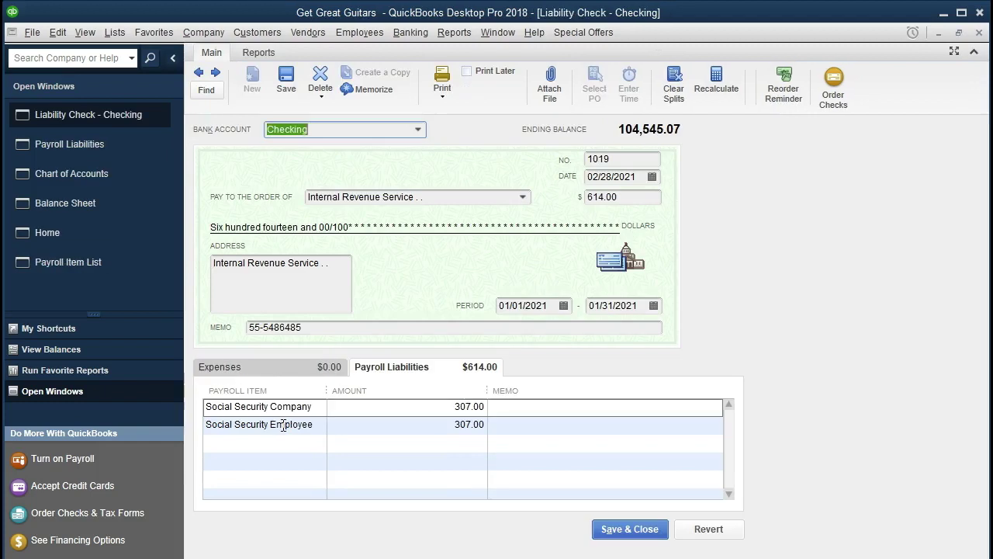
click(980, 33)
click(979, 33)
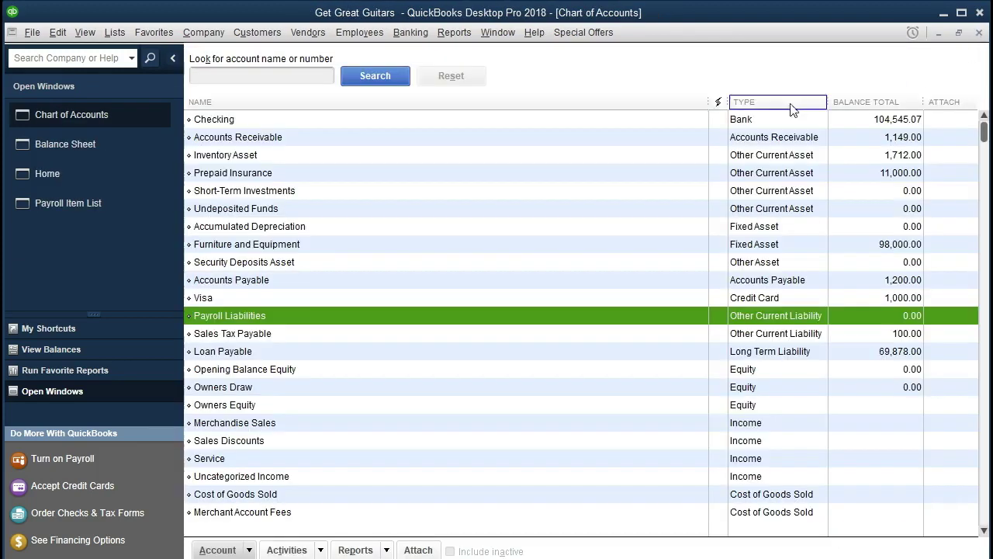
Step: Return to the Home page and look over the payroll payment functions in the Employees section
click(120, 171)
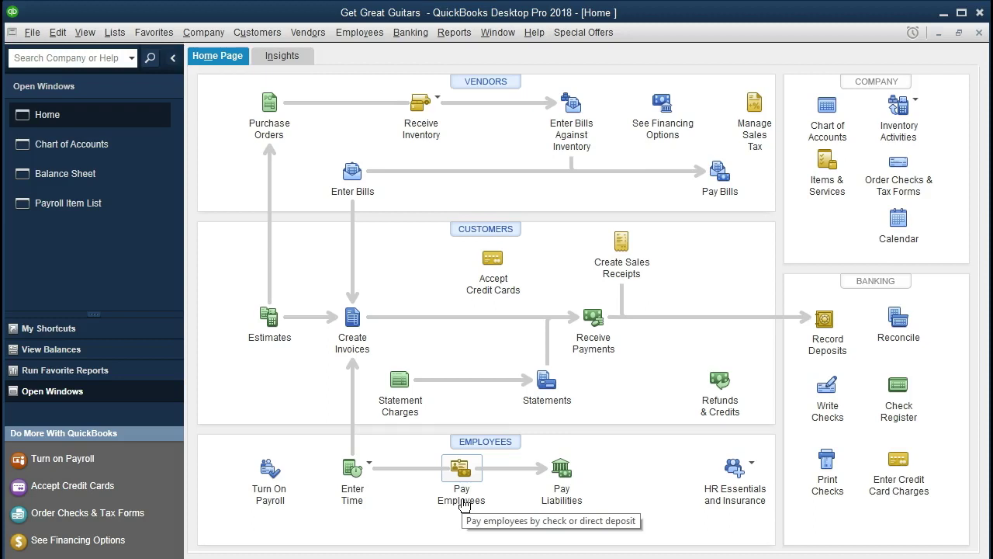
click(554, 499)
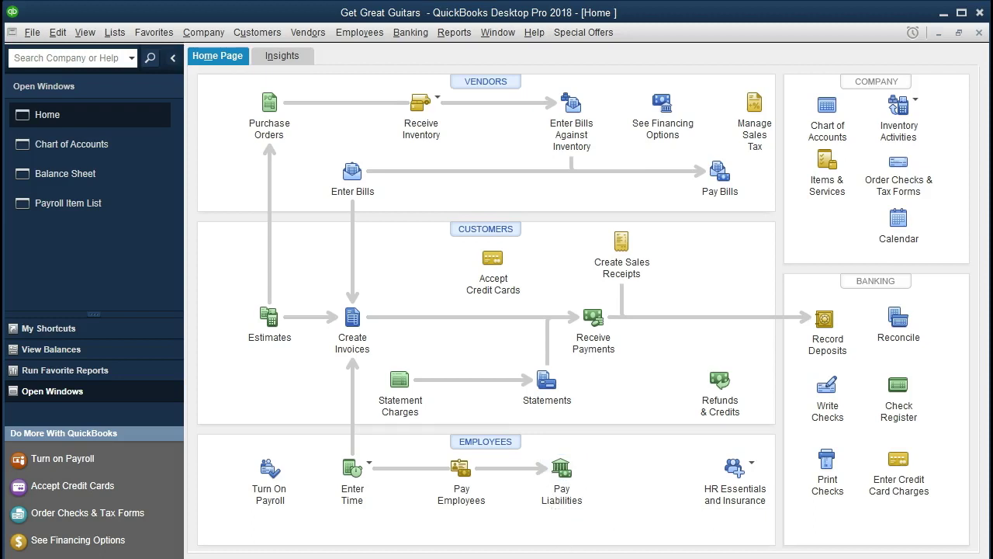